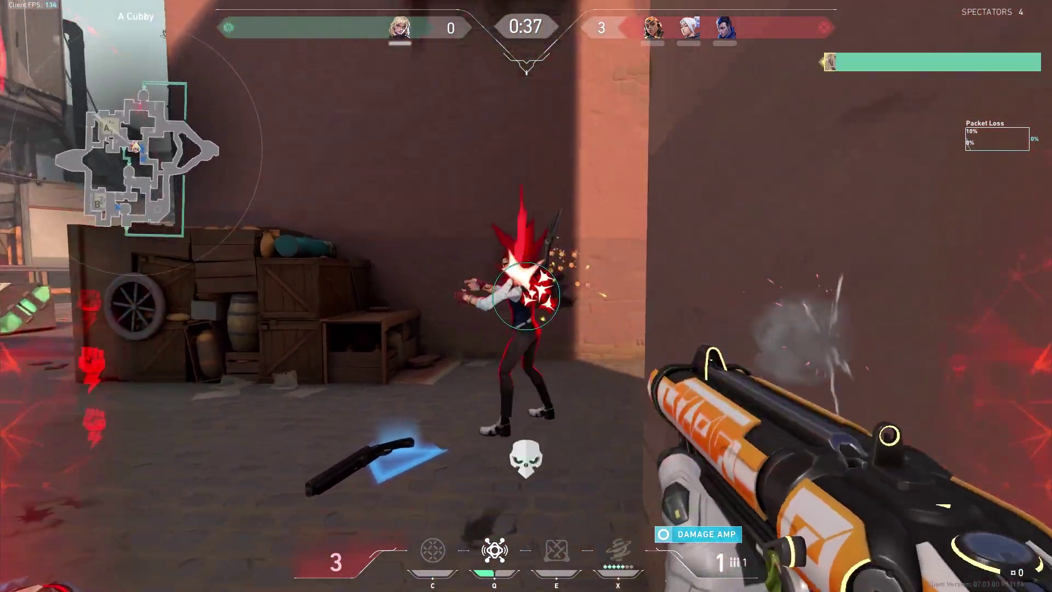
pyautogui.click(526, 296)
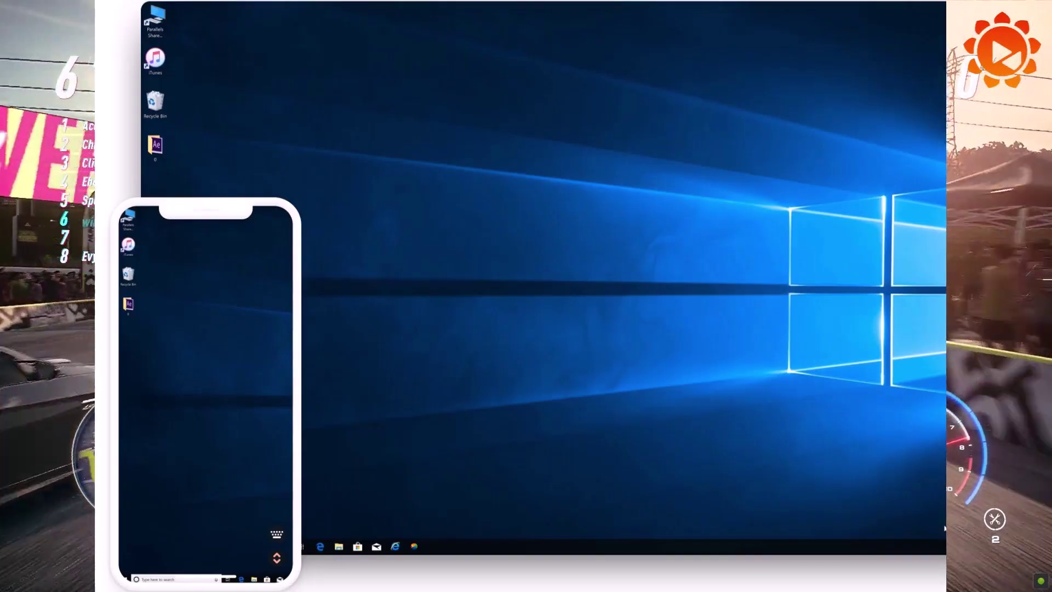
# Launch the Weather app on the remote PC from its Start menu
pyautogui.click(131, 575)
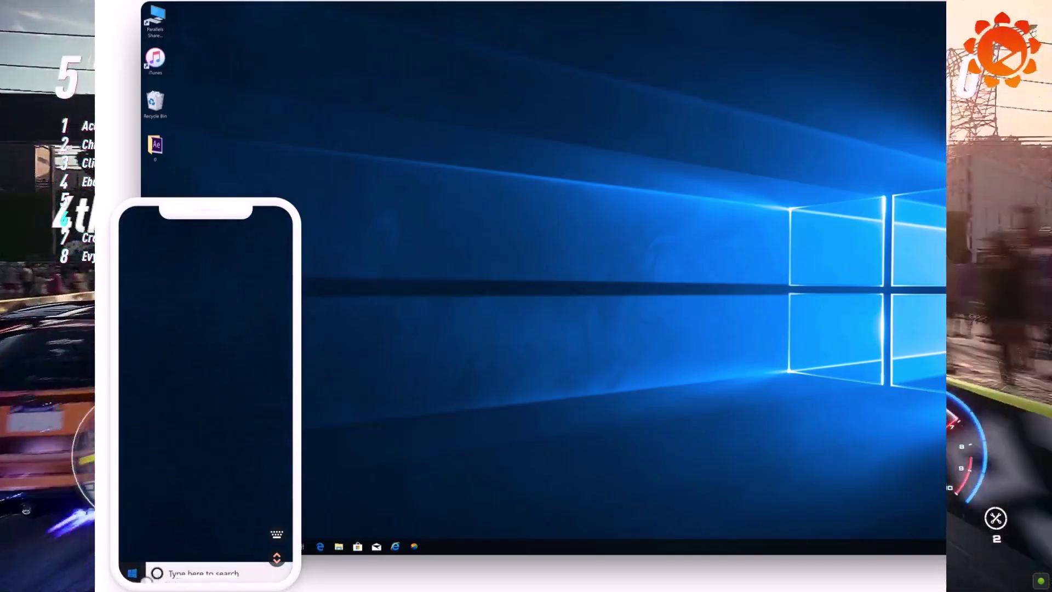
pyautogui.click(215, 461)
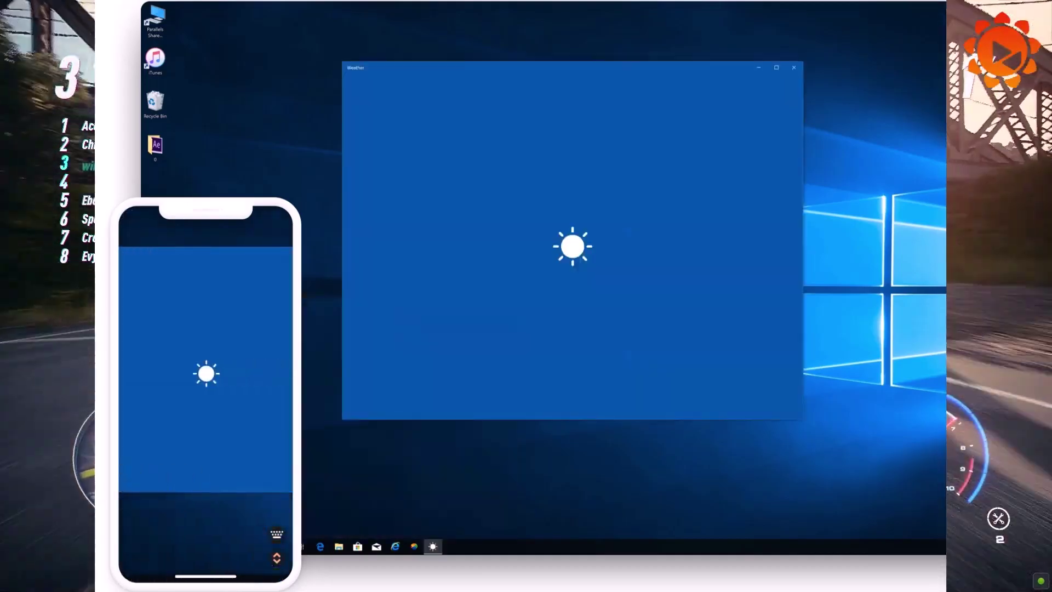
pyautogui.scroll(-5, 573, 247)
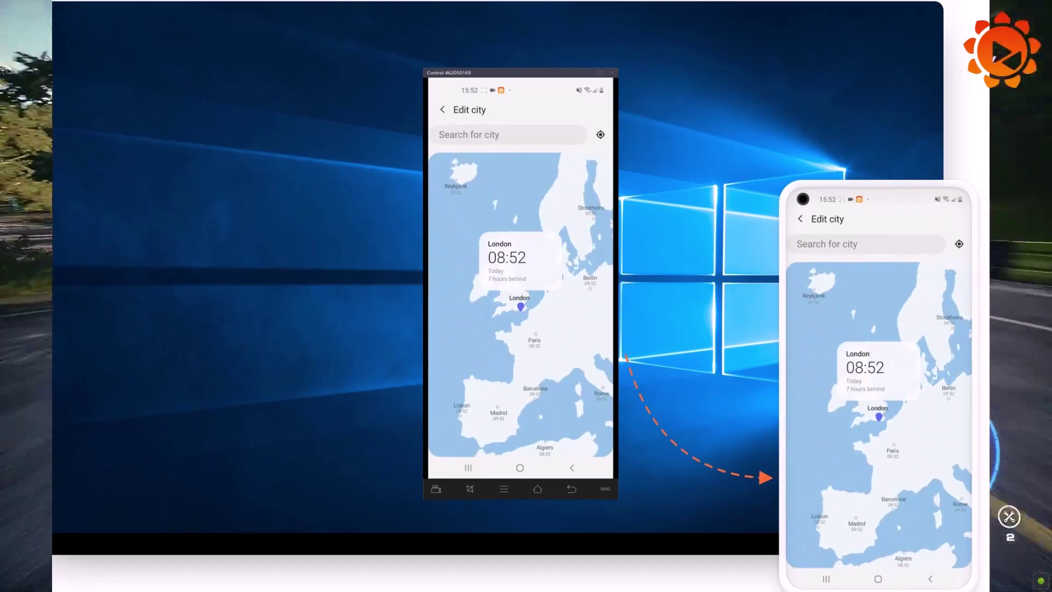
# Bring up the AweSun download page and scroll through it
pyautogui.click(459, 201)
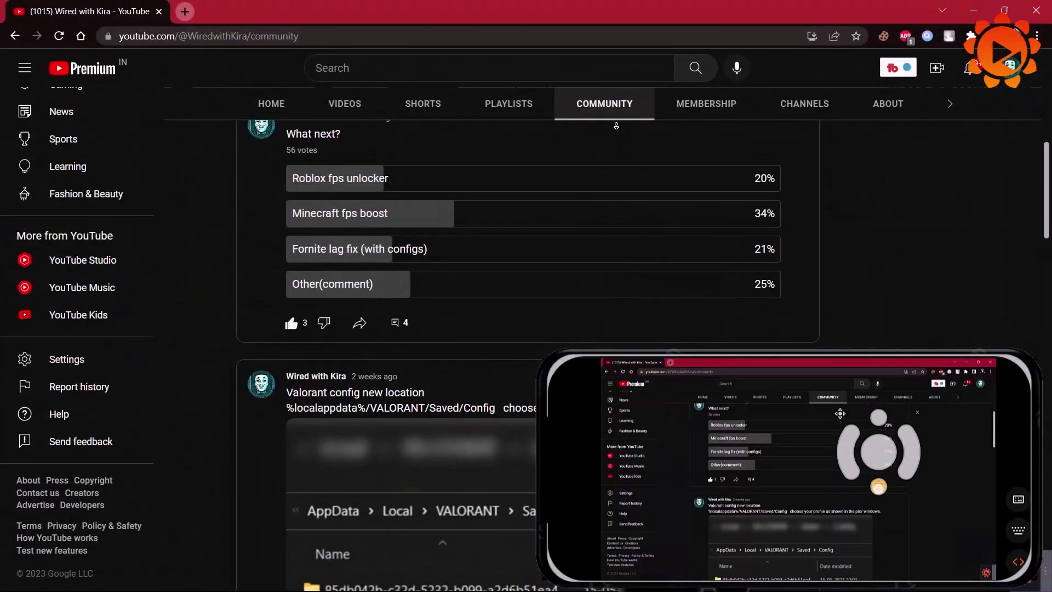
pyautogui.scroll(-10, 685, 152)
pyautogui.scroll(-8, 685, 151)
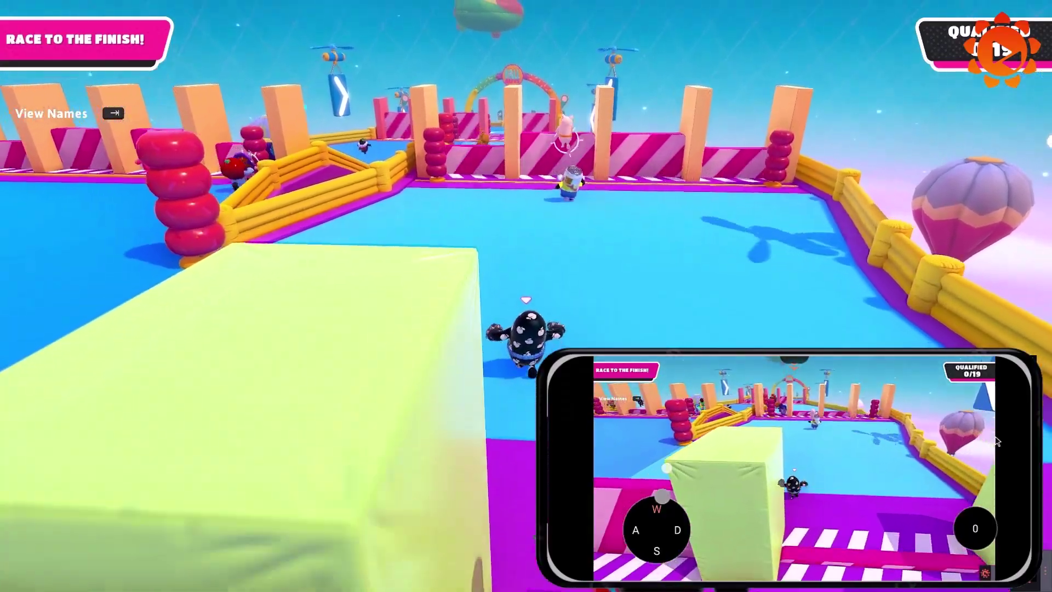
# Run the Fall Guys character forward past the striped wall toward the gates
pyautogui.press('w')
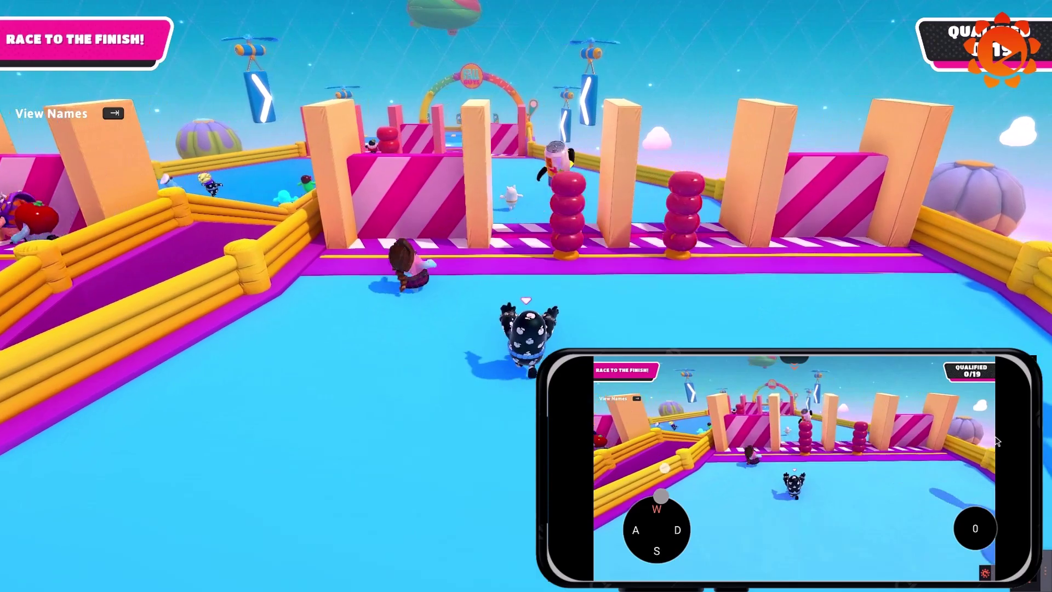
pyautogui.press('w')
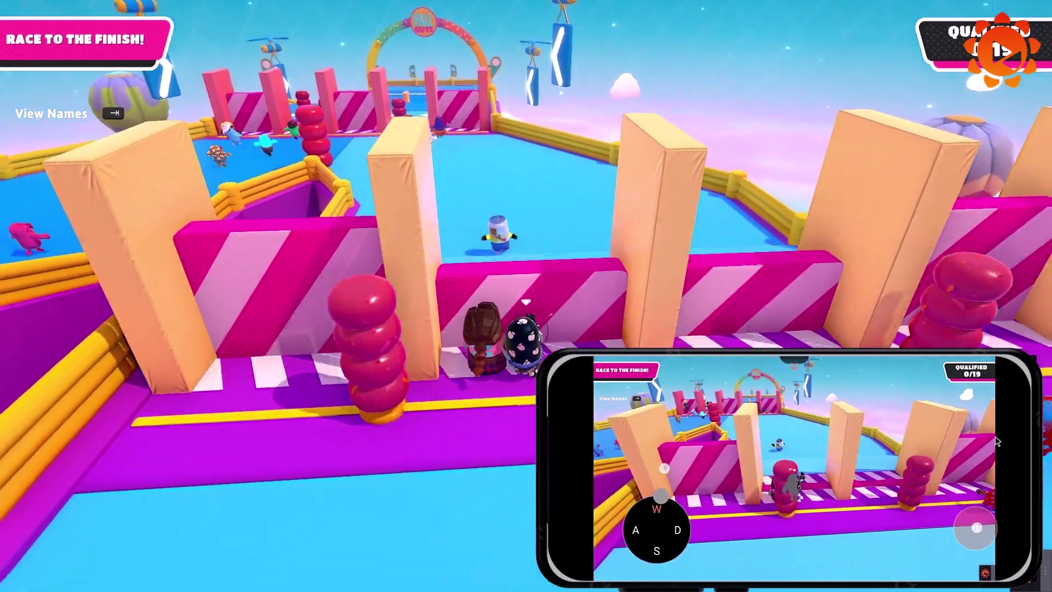
pyautogui.press('w')
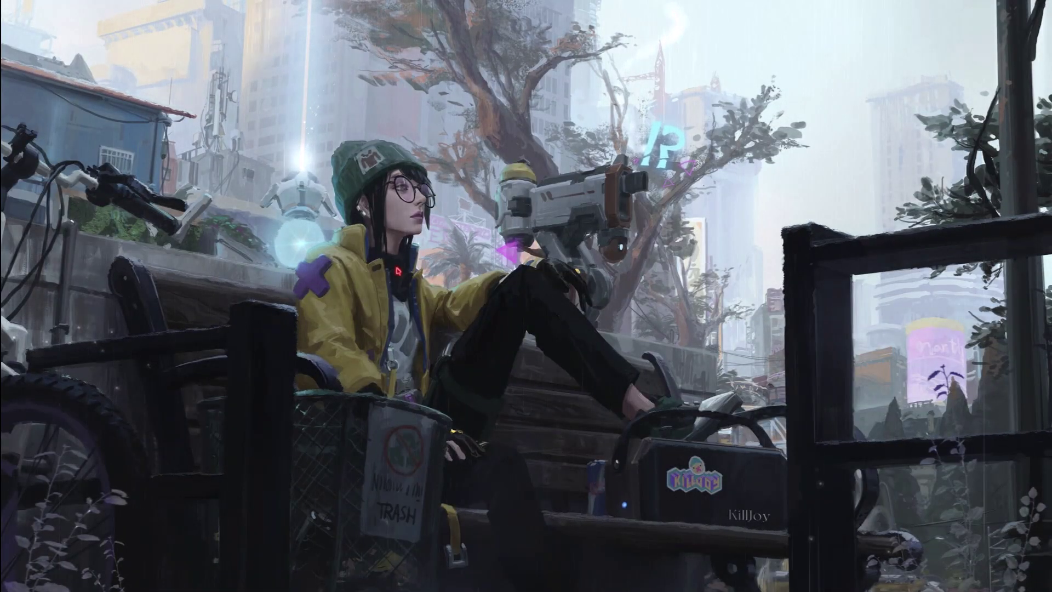
# Open Power Options by searching 'choose a power plan'
pyautogui.press('super')
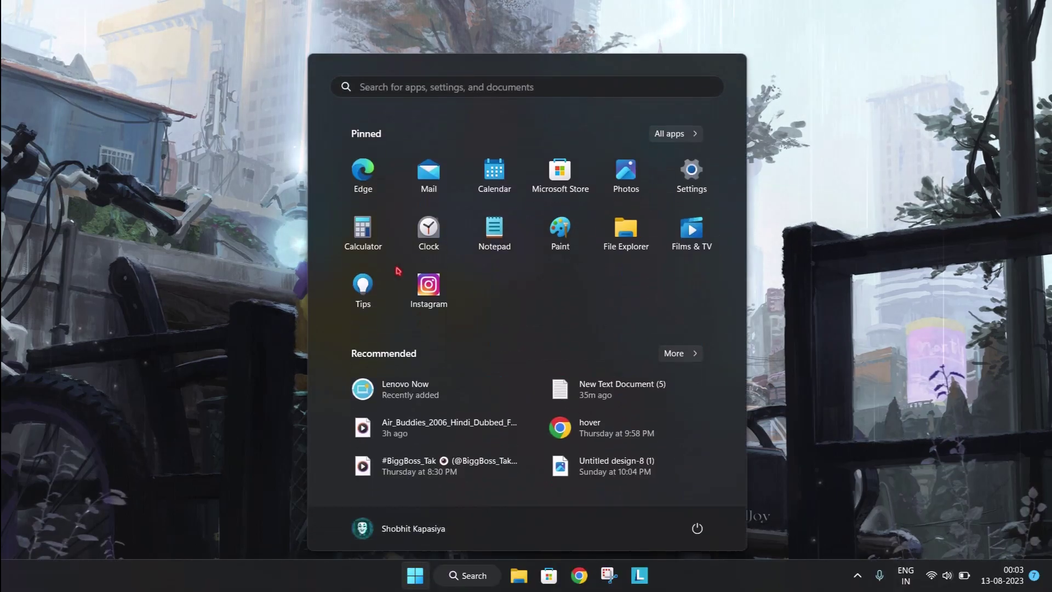
pyautogui.write('choose a power plan')
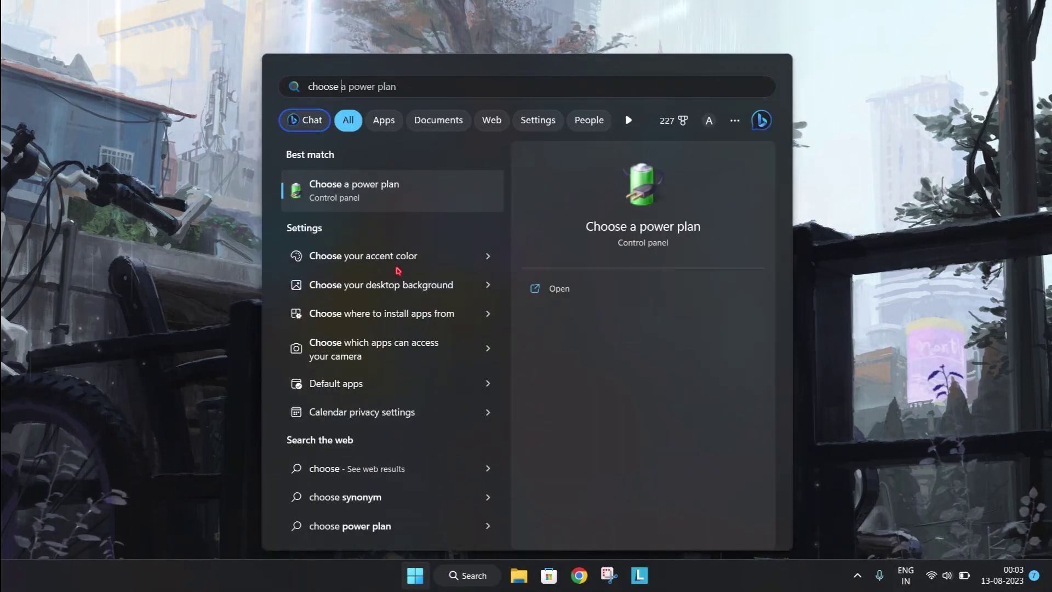
pyautogui.click(361, 202)
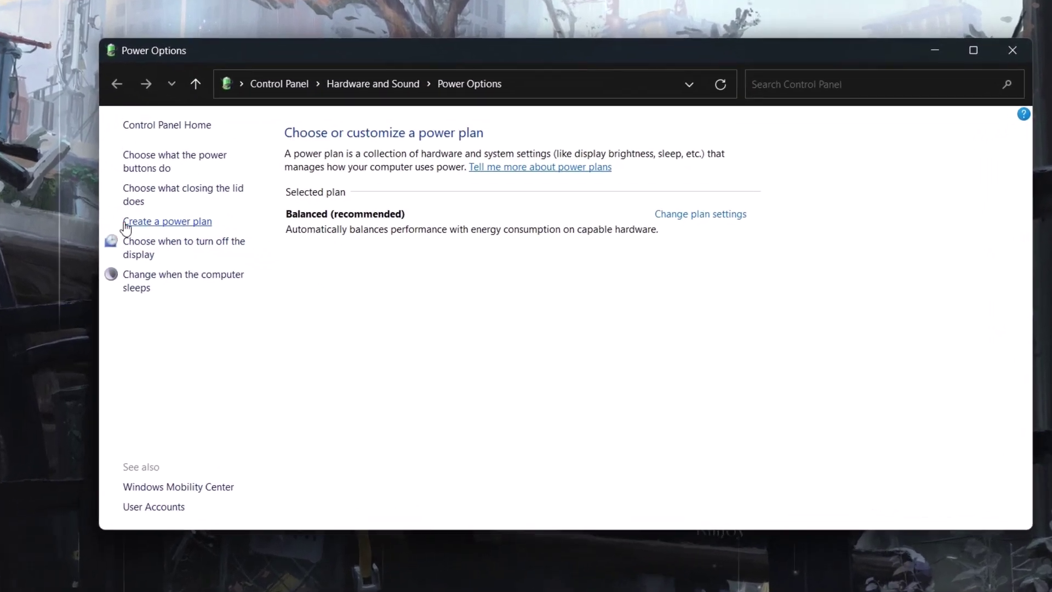
# Create a High performance-based plan named 'valorant', then close Power Options
pyautogui.click(112, 204)
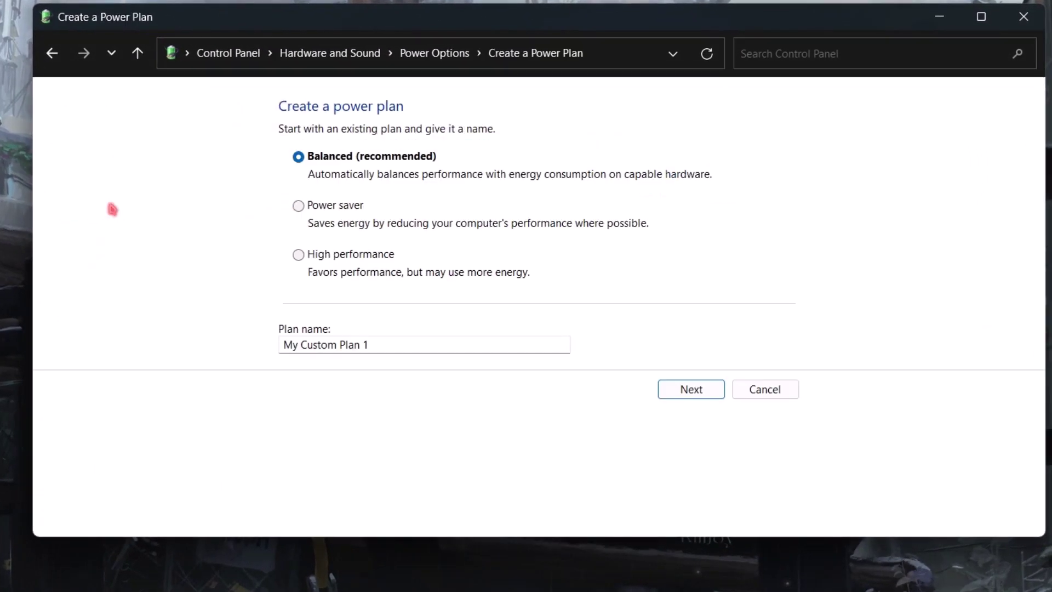
pyautogui.doubleClick(398, 342)
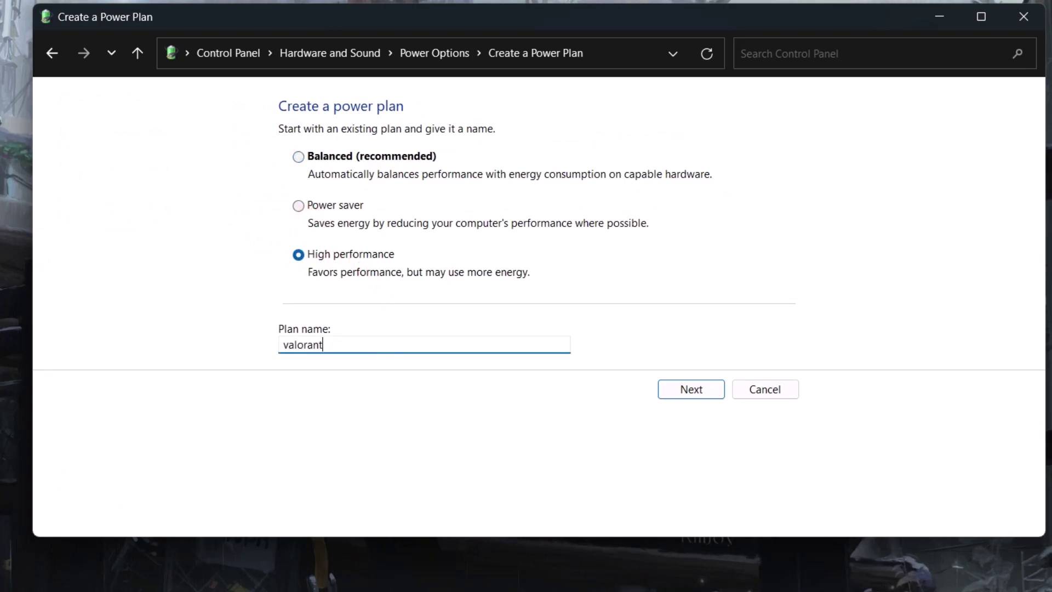
pyautogui.click(682, 393)
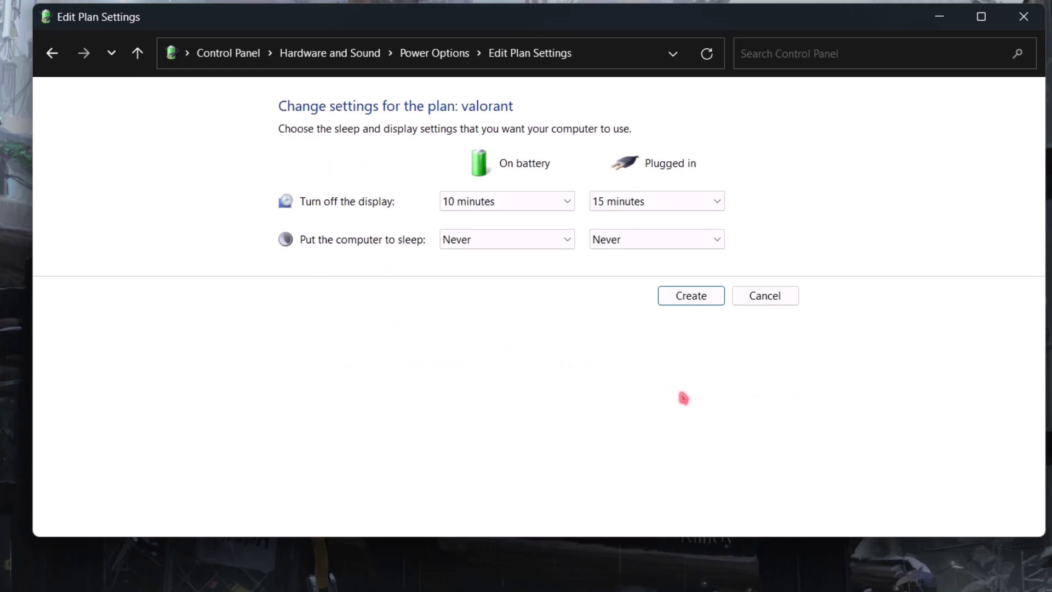
pyautogui.click(674, 299)
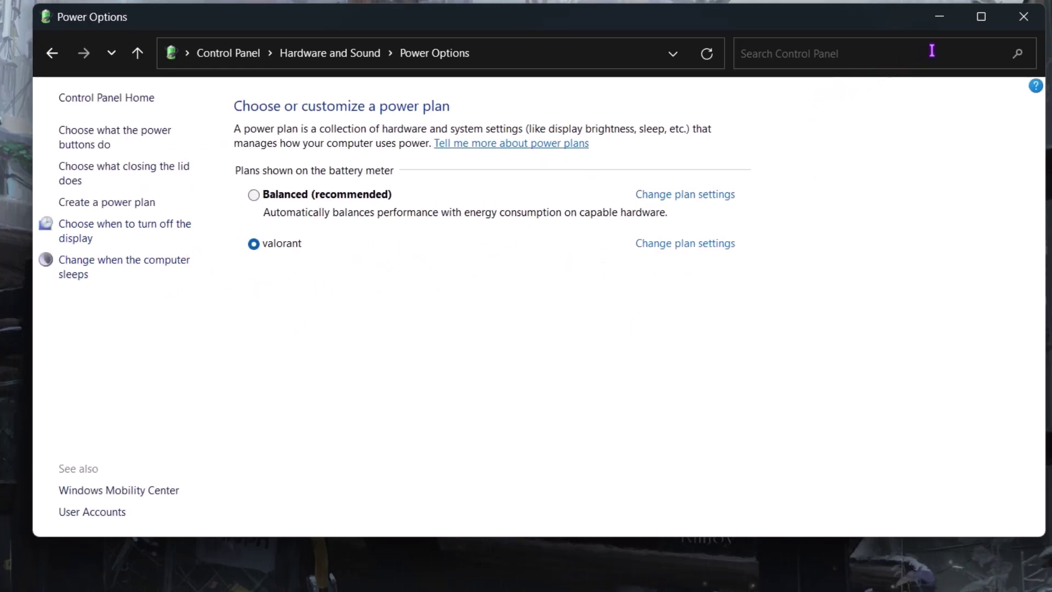
pyautogui.click(1025, 17)
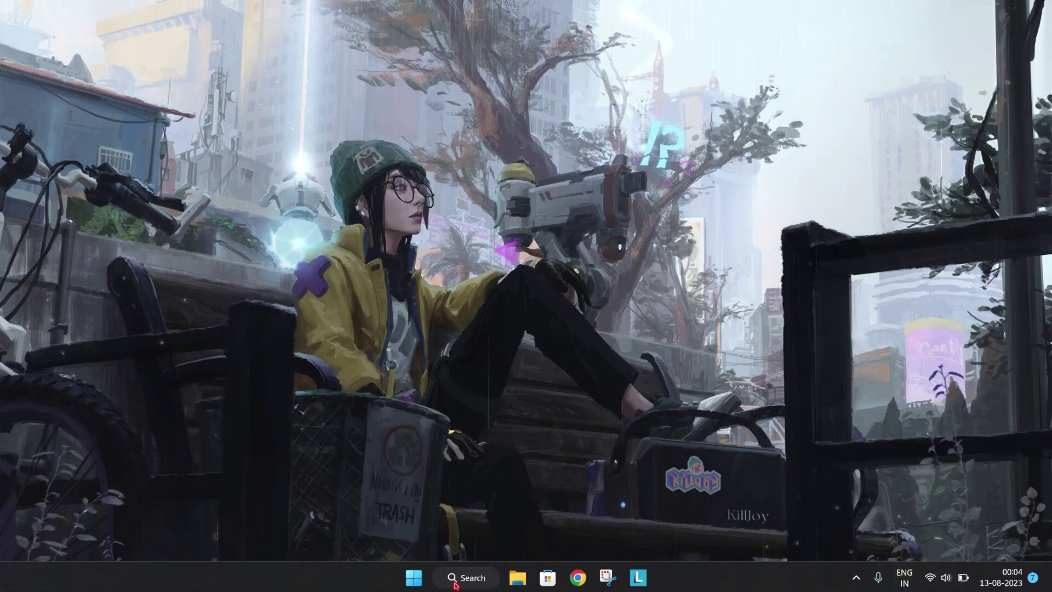
# Open Settings and confirm the advanced display refresh rate stays at 165 Hz
pyautogui.click(414, 577)
pyautogui.click(689, 174)
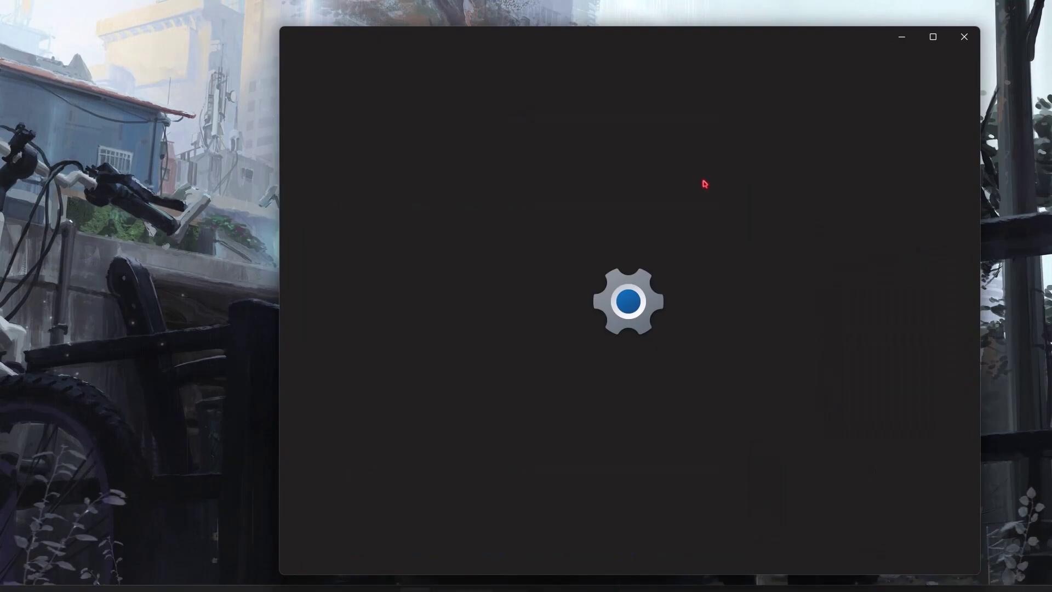
pyautogui.moveTo(658, 40); pyautogui.dragTo(592, 31)
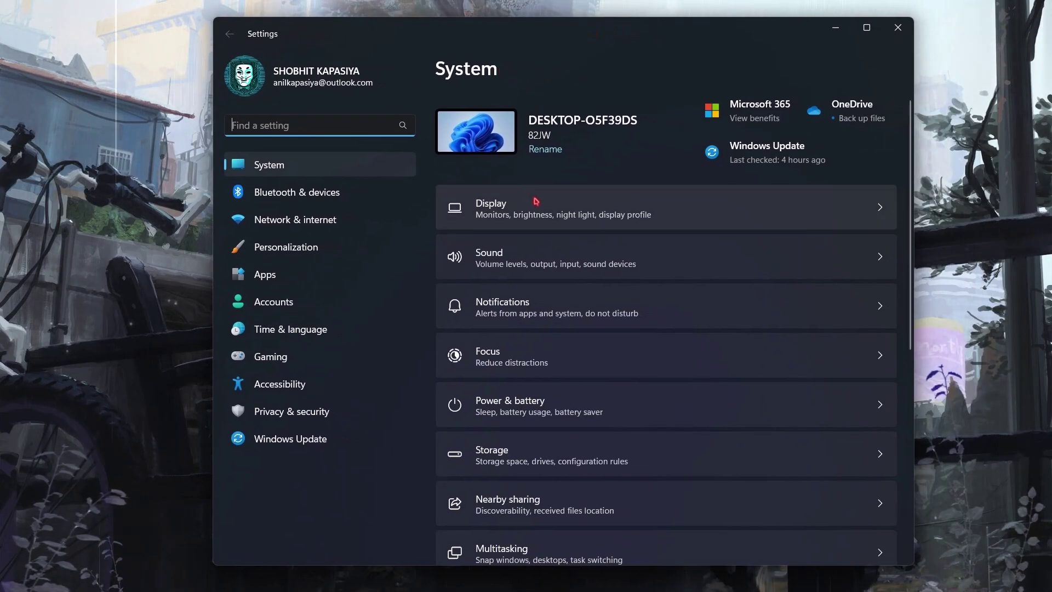
pyautogui.click(537, 203)
pyautogui.scroll(-5, 583, 244)
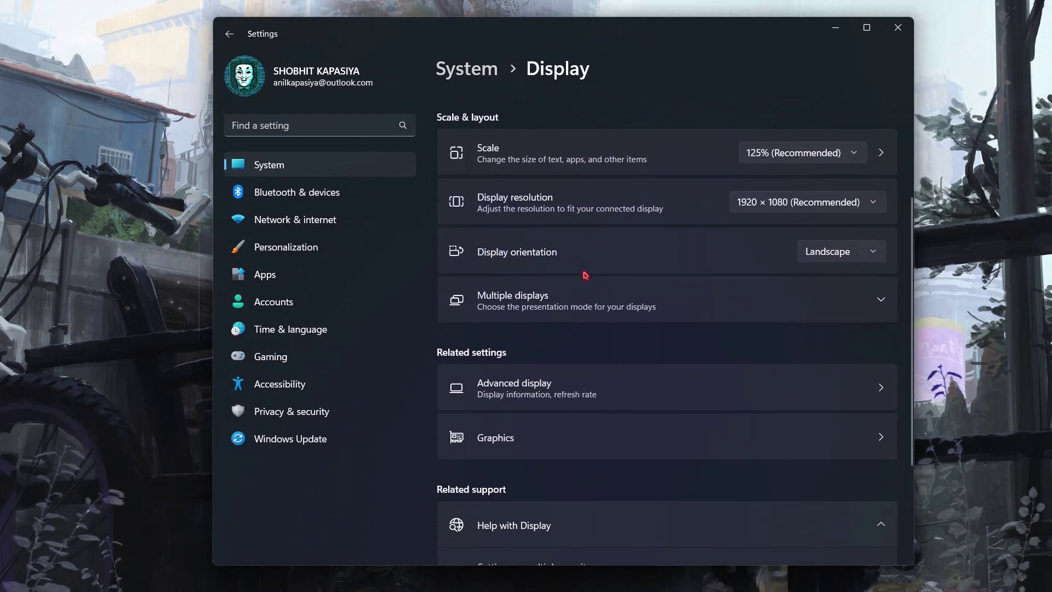
pyautogui.click(607, 326)
pyautogui.click(824, 371)
pyautogui.click(813, 369)
pyautogui.click(807, 371)
pyautogui.click(819, 364)
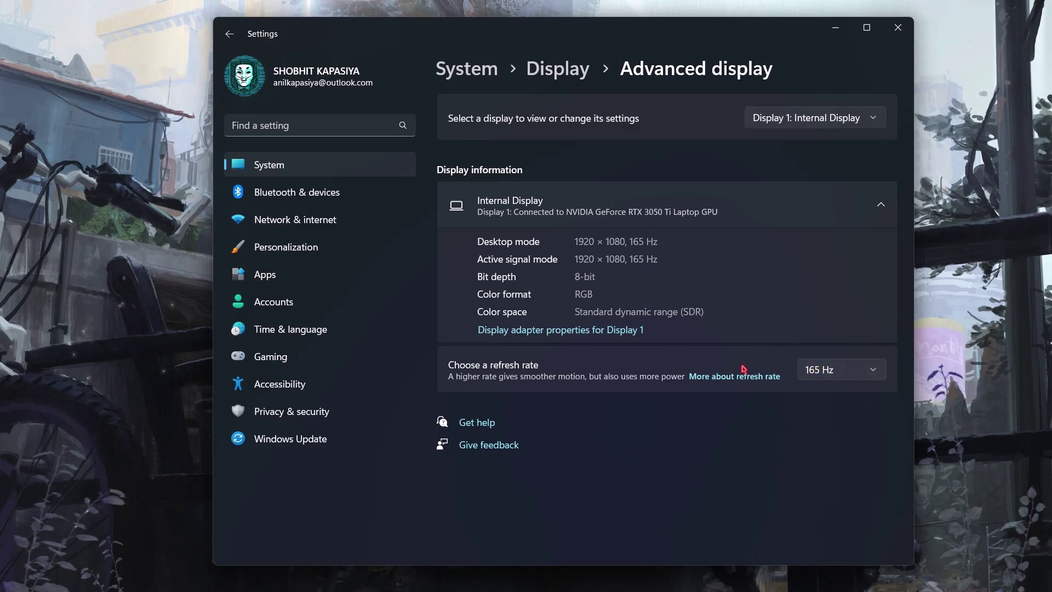
# Turn Transparency effects off under Personalization > Colors
pyautogui.click(284, 249)
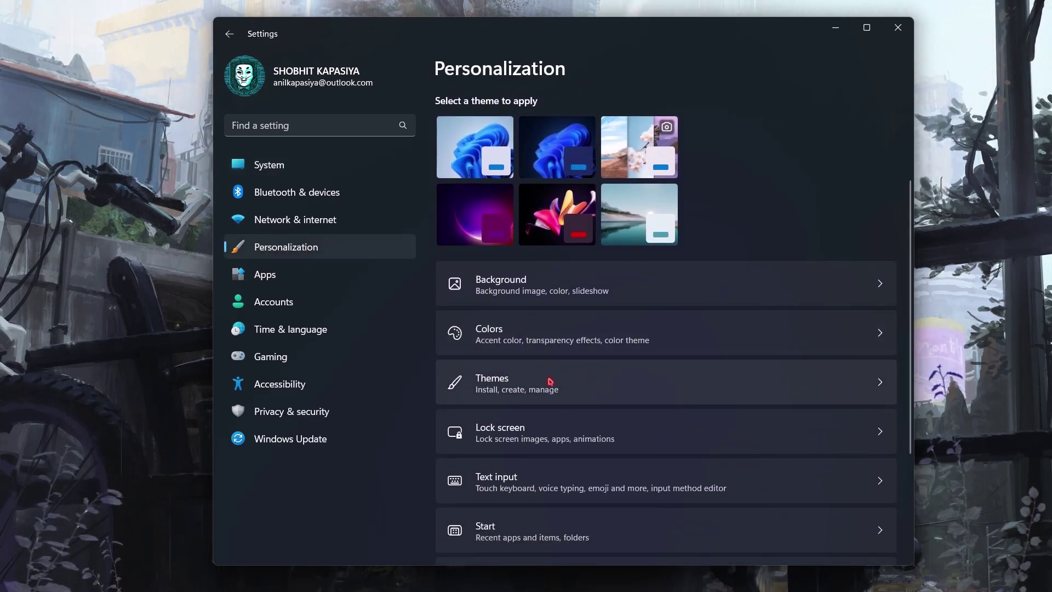
pyautogui.click(561, 351)
pyautogui.click(872, 307)
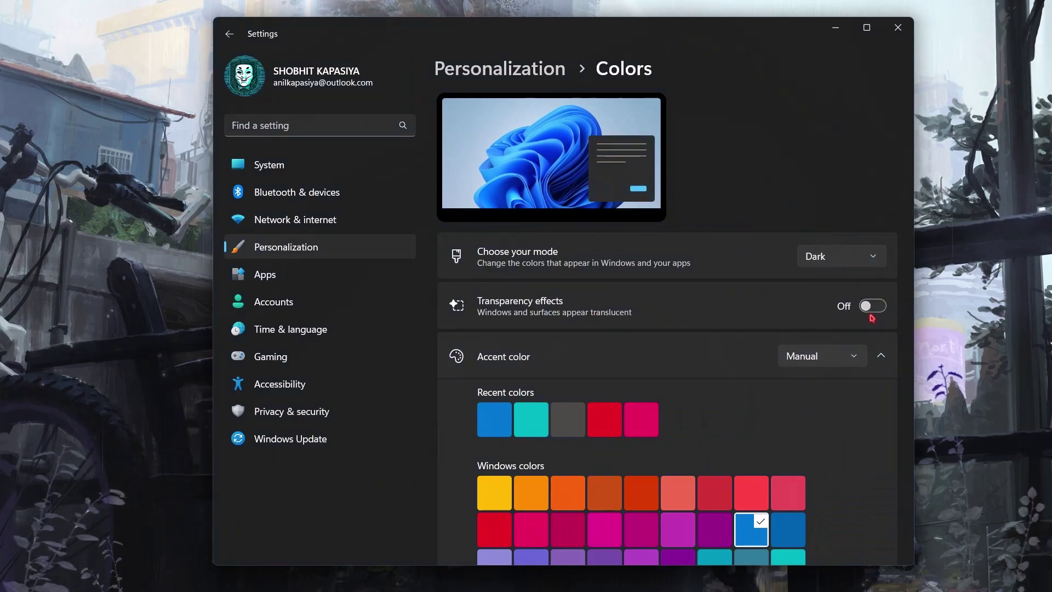
pyautogui.click(300, 276)
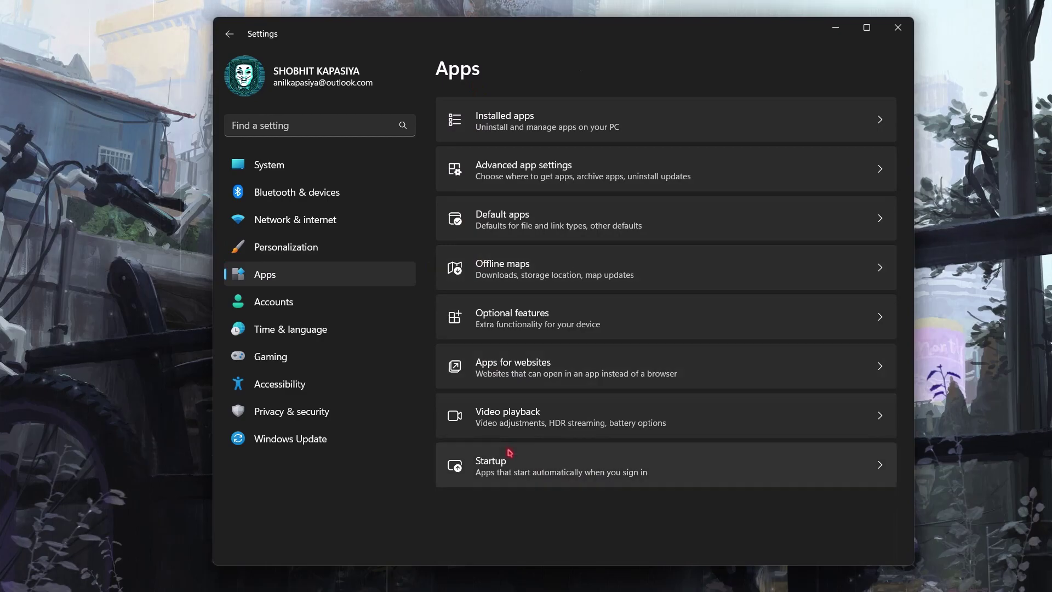
# Switch off startup for BlueStacks Services, Creative Cloud, LGHUB, Microsoft Teams and Telegram Desktop
pyautogui.click(510, 452)
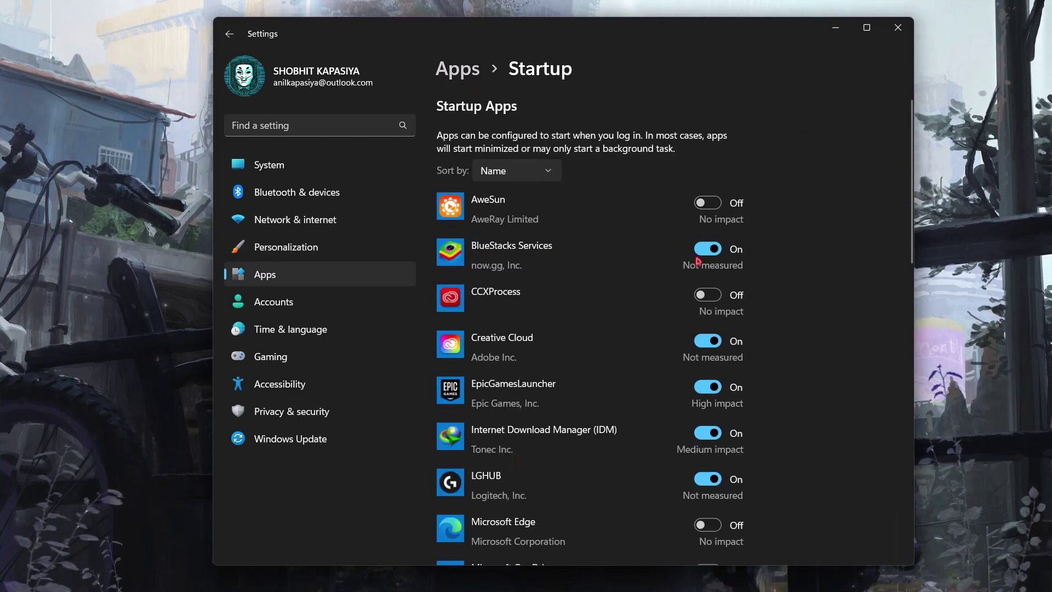
pyautogui.click(707, 249)
pyautogui.scroll(-1, 685, 318)
pyautogui.click(707, 313)
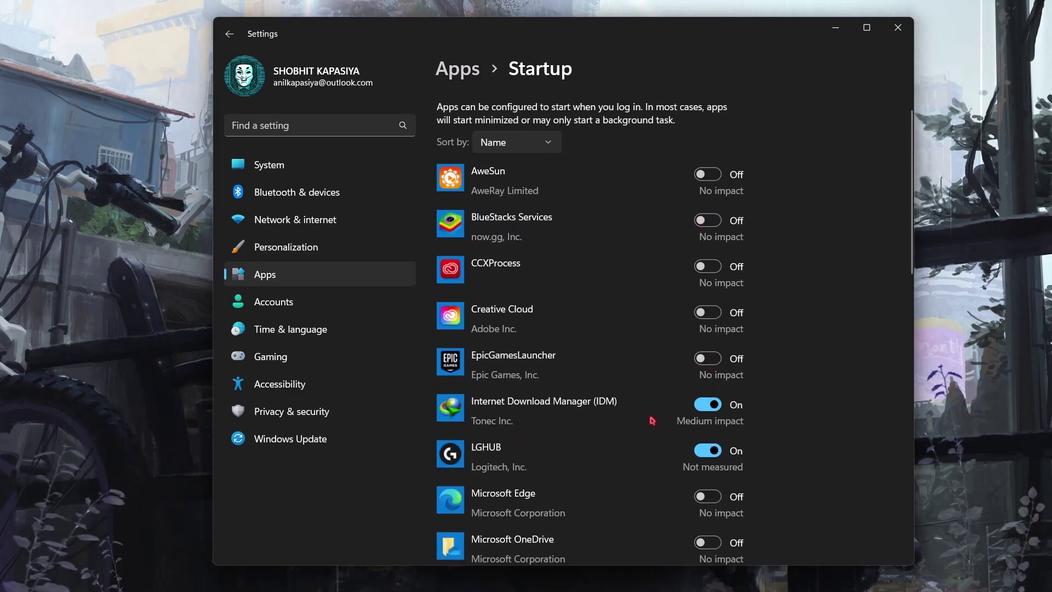
pyautogui.scroll(-2, 685, 406)
pyautogui.click(707, 396)
pyautogui.scroll(-2, 707, 406)
pyautogui.click(707, 408)
pyautogui.scroll(-2, 704, 411)
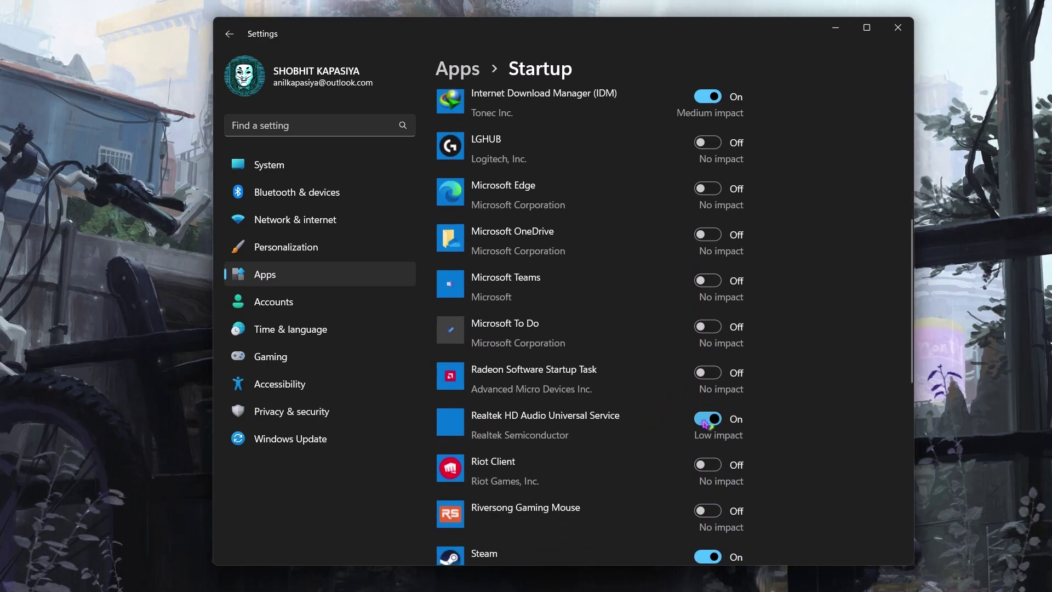
pyautogui.scroll(-2, 705, 423)
pyautogui.click(713, 492)
pyautogui.scroll(-3, 714, 497)
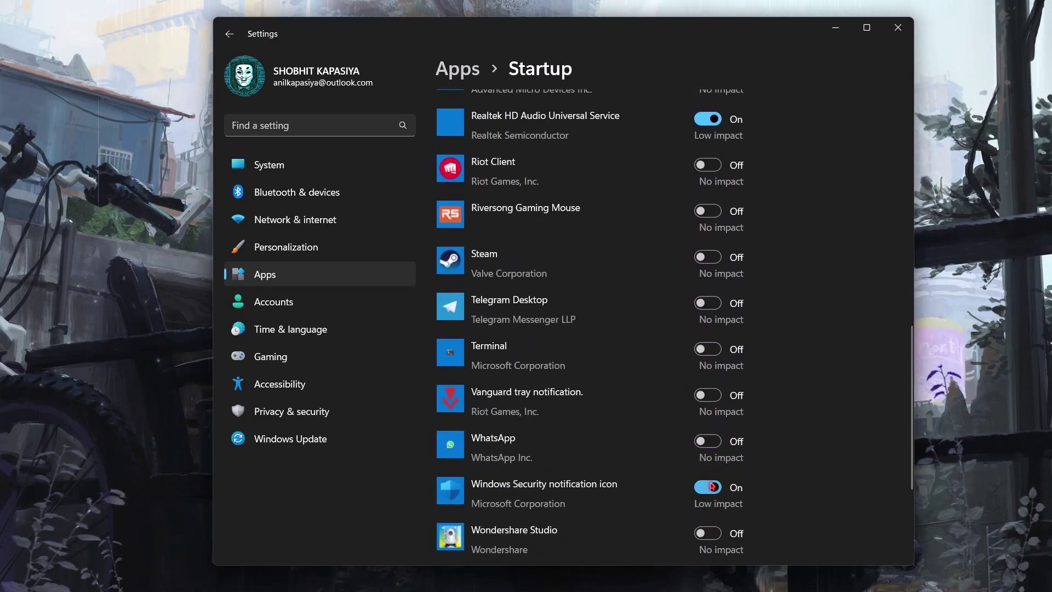
pyautogui.scroll(-3, 712, 487)
pyautogui.scroll(10, 589, 420)
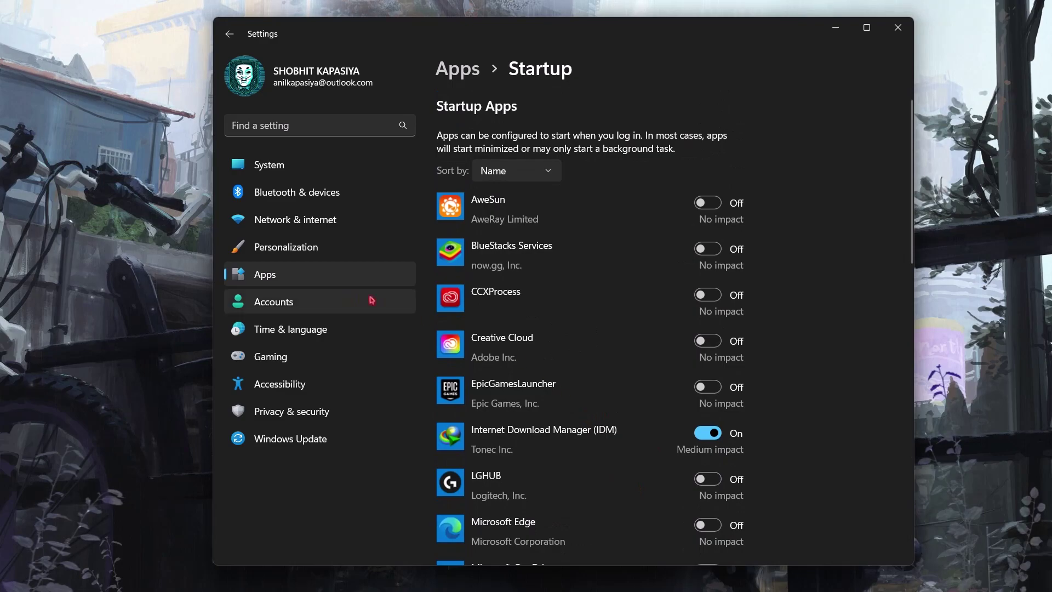
# Look over the Xbox Game Bar settings, then open Game Mode under Gaming
pyautogui.click(317, 356)
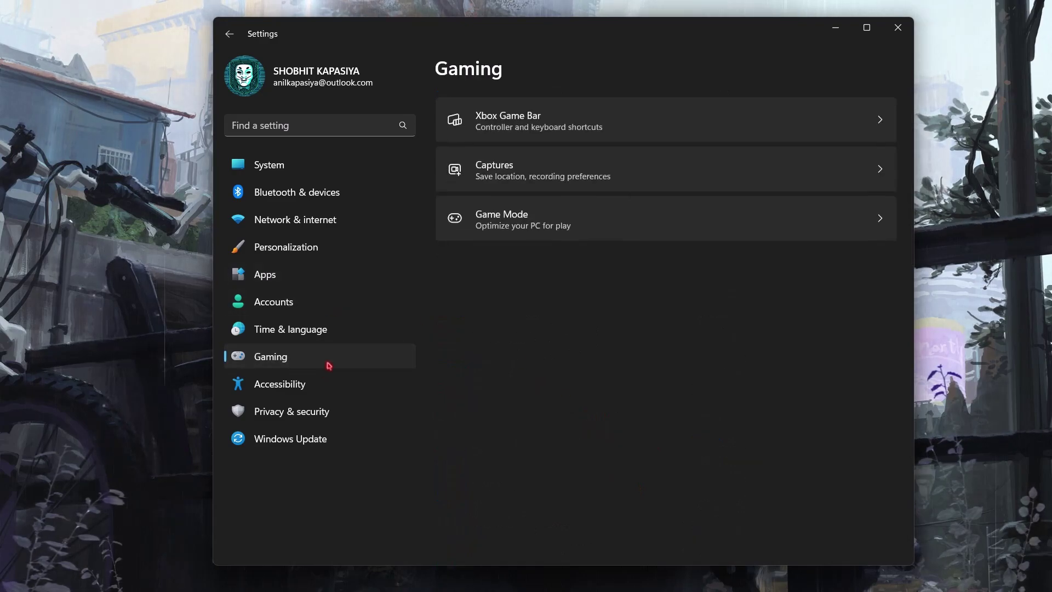
pyautogui.click(522, 126)
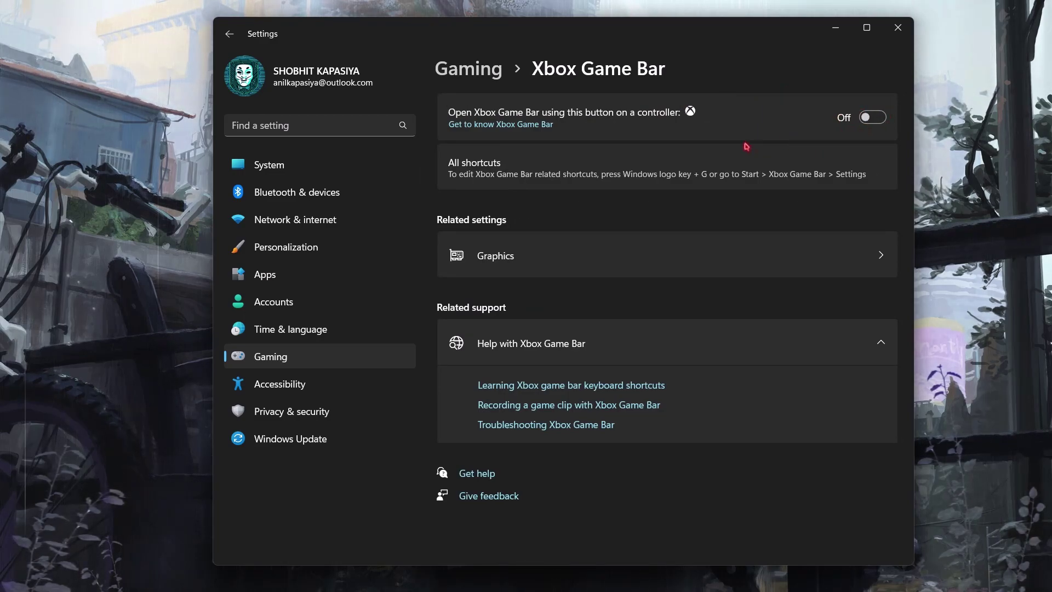
pyautogui.click(469, 69)
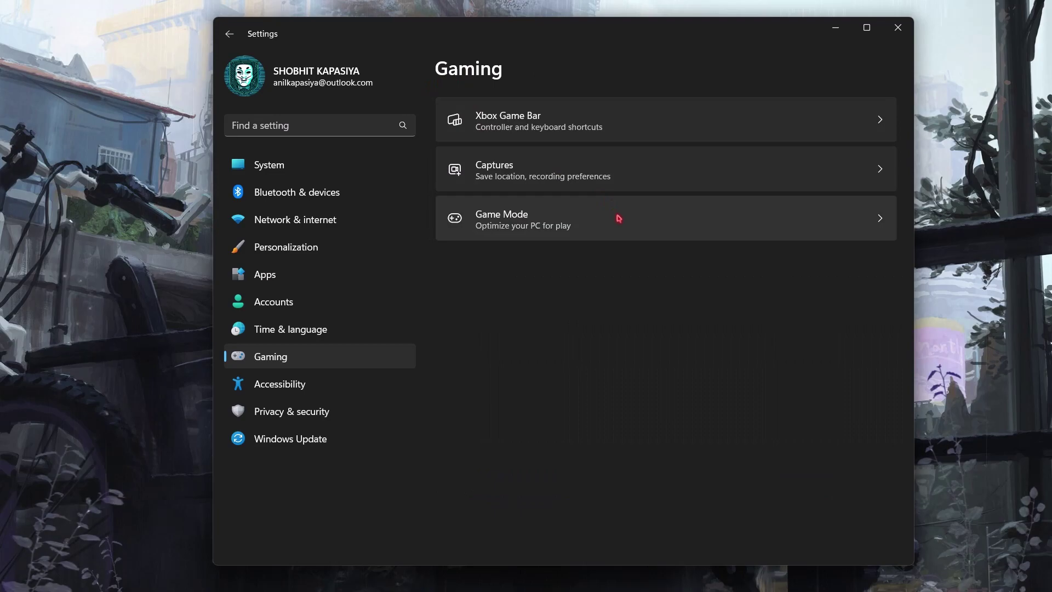
pyautogui.click(619, 219)
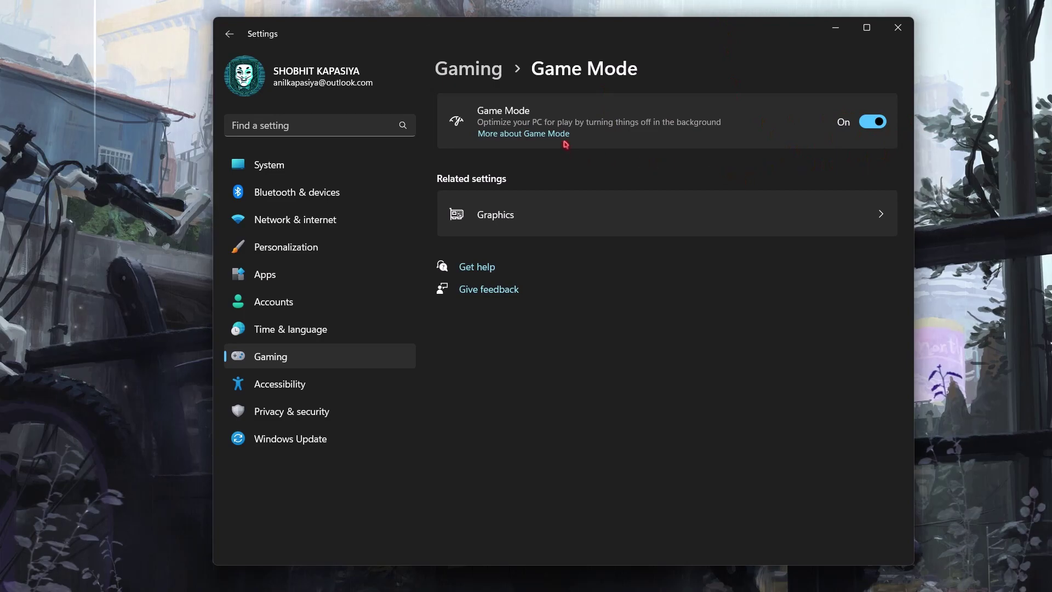
# Set BootstrapPackagedGame's graphics preference to High performance and save it
pyautogui.click(481, 222)
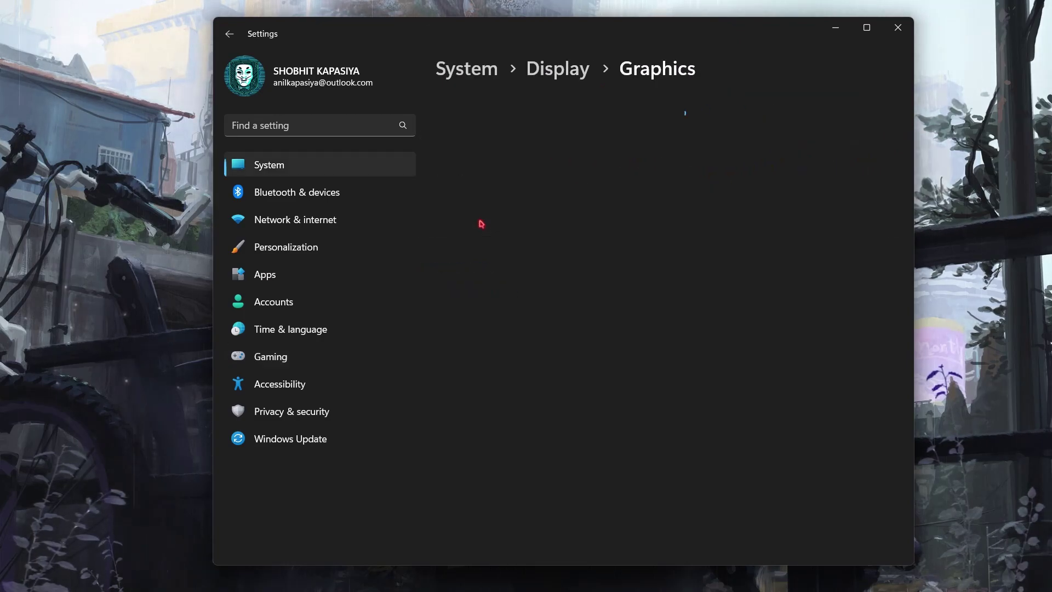
pyautogui.scroll(-10, 681, 287)
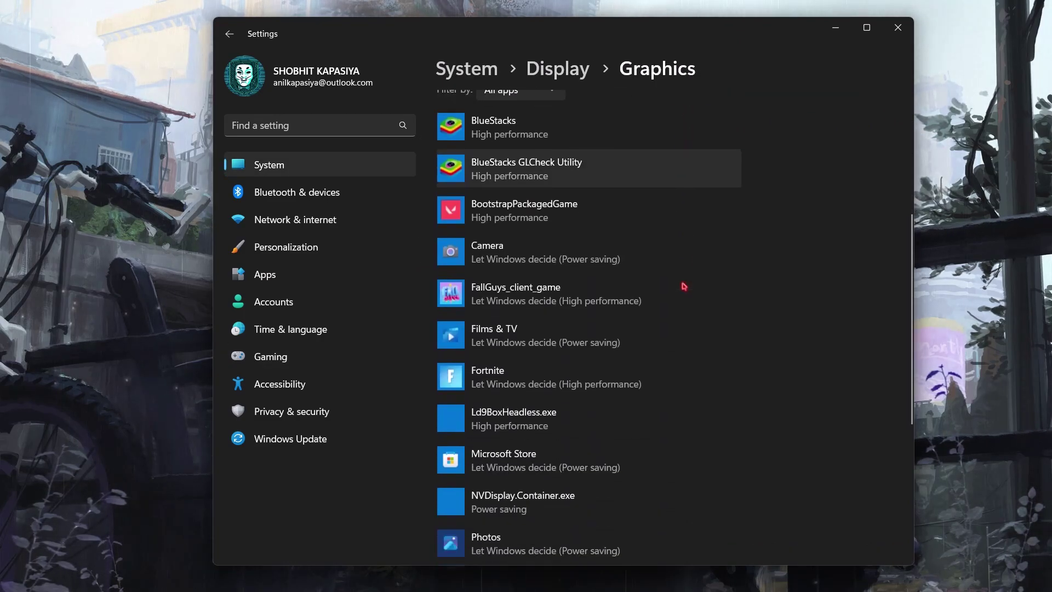
pyautogui.scroll(5, 683, 286)
pyautogui.scroll(2, 684, 286)
pyautogui.click(571, 262)
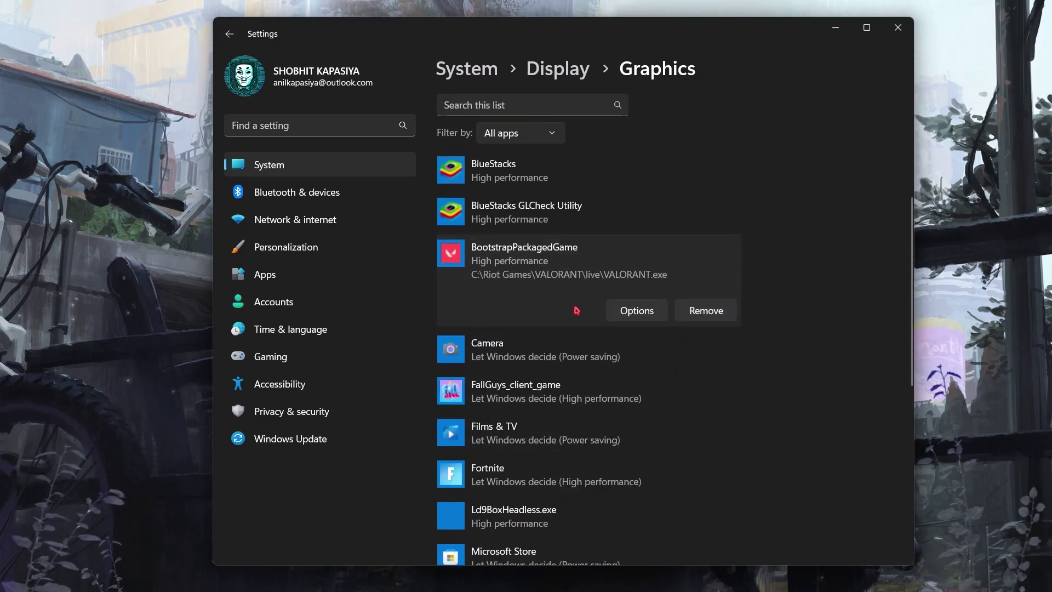
pyautogui.click(631, 307)
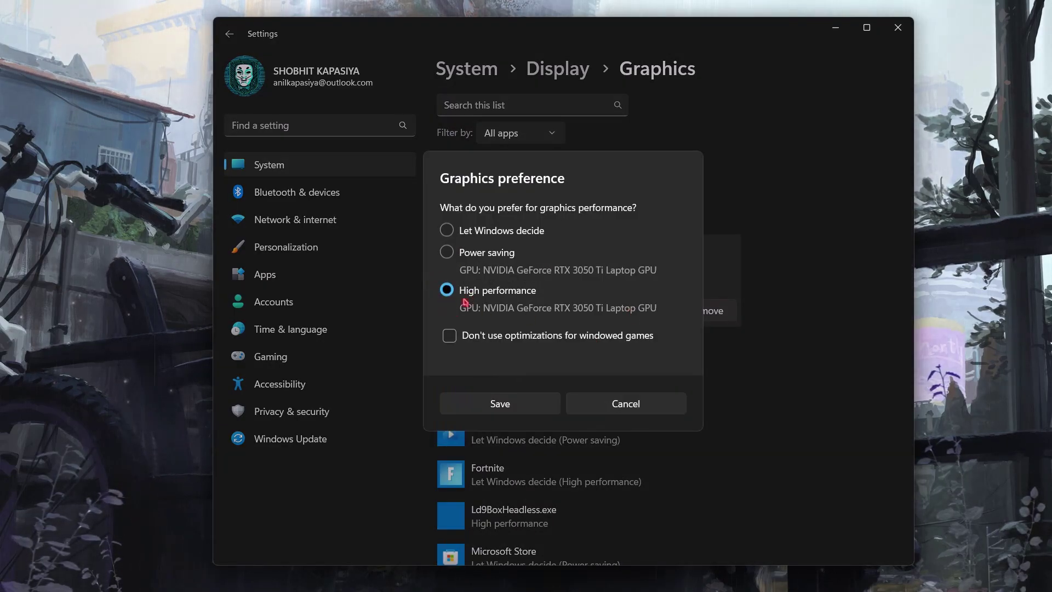
pyautogui.click(501, 404)
# Browse to C:\Riot Games\VALORANT\live\ShooterGame\Binaries\Win64 to add a desktop program
pyautogui.scroll(2, 691, 282)
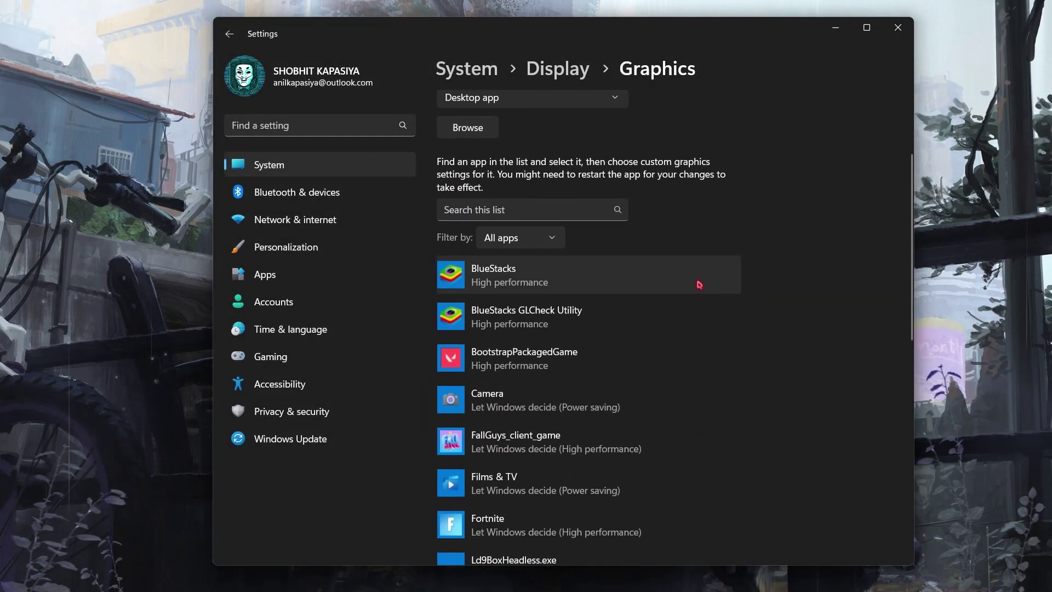
pyautogui.scroll(2, 617, 204)
pyautogui.click(474, 205)
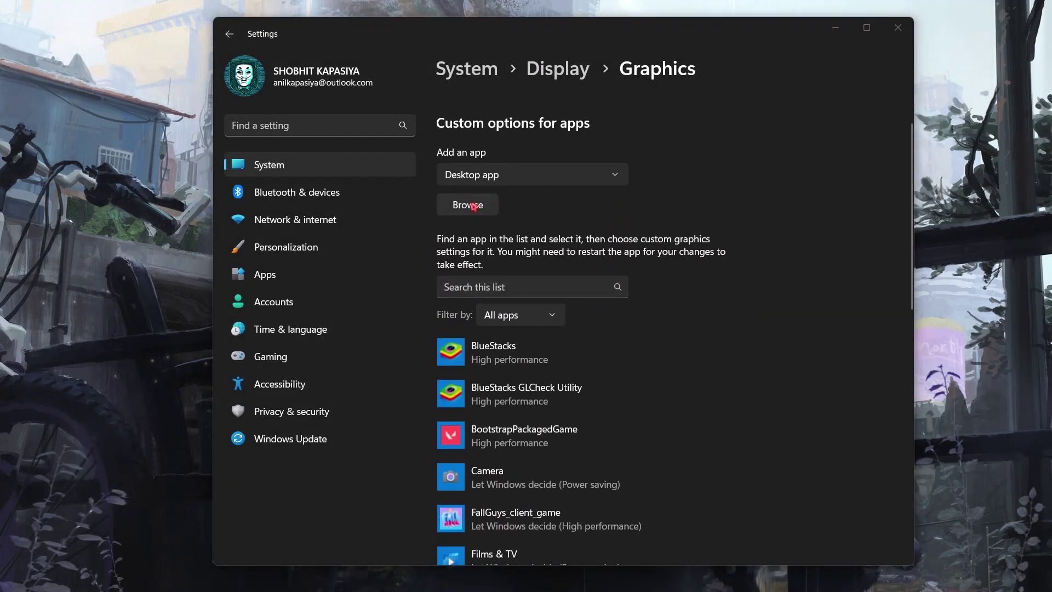
pyautogui.scroll(-1, 268, 238)
pyautogui.click(269, 238)
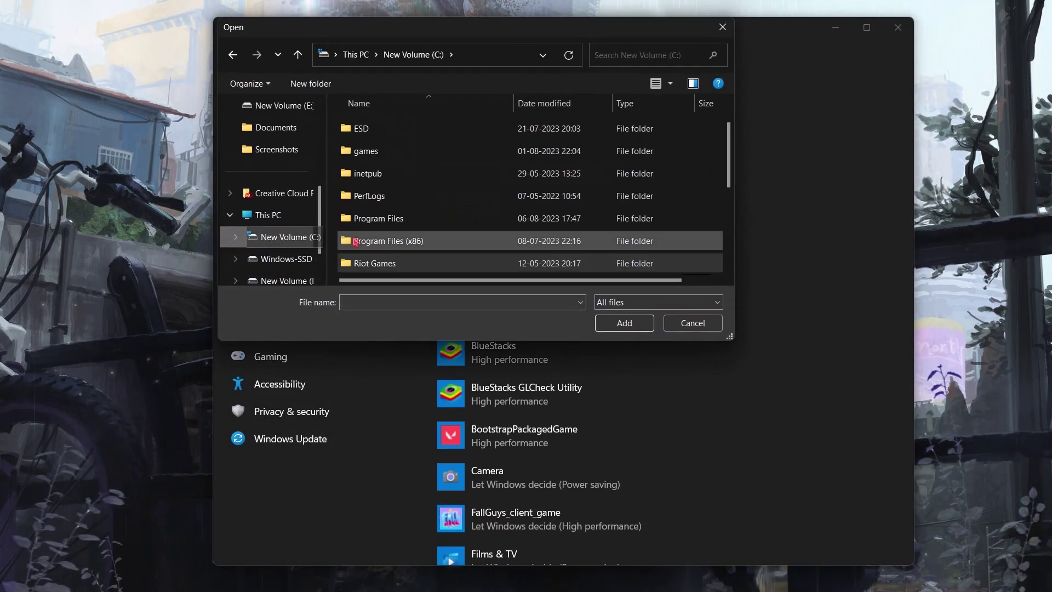
pyautogui.scroll(-2, 395, 233)
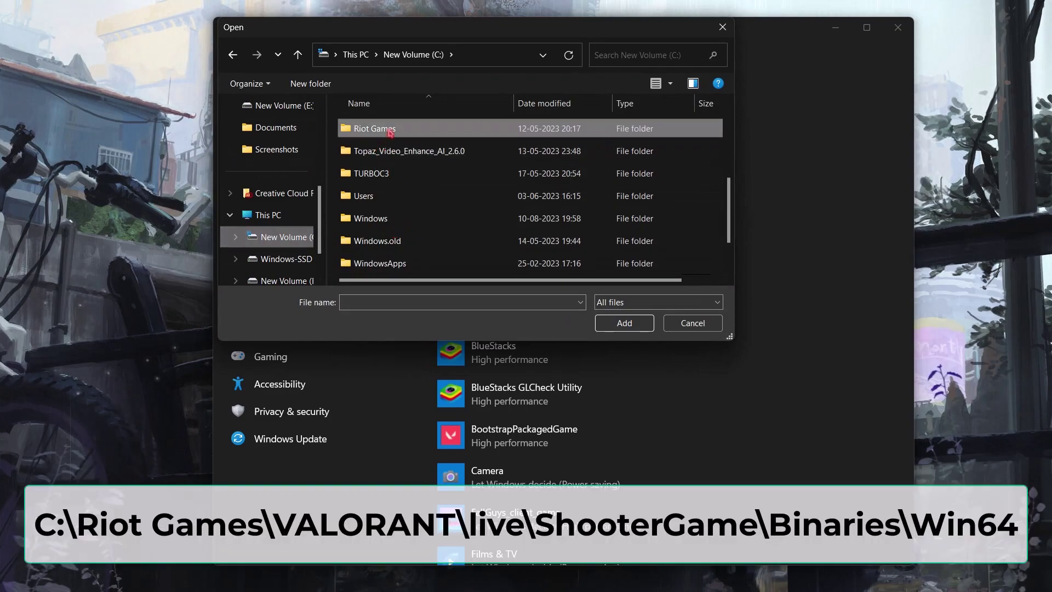
pyautogui.doubleClick(389, 131)
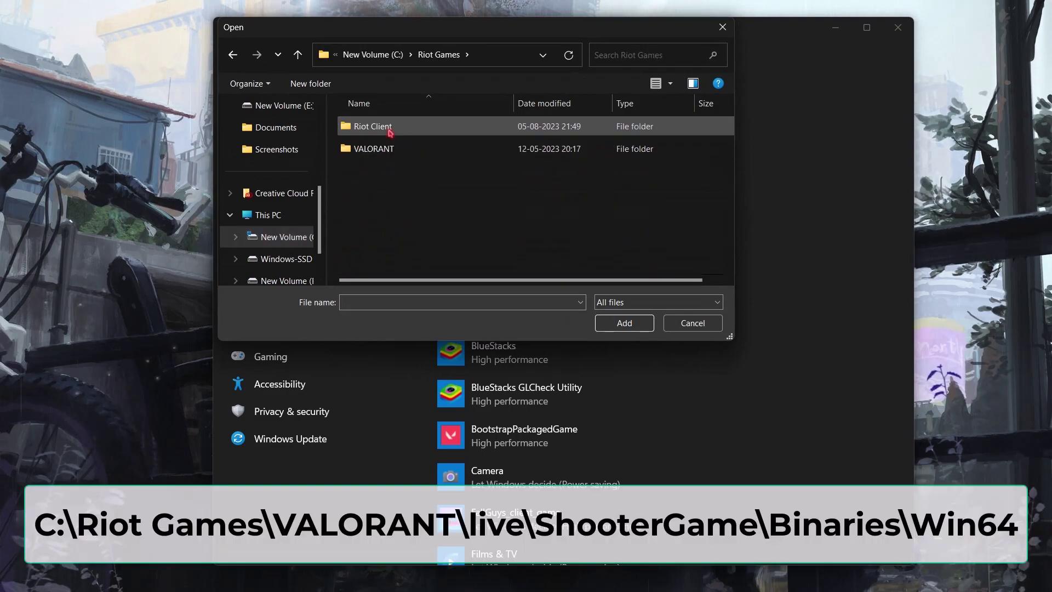
pyautogui.doubleClick(406, 150)
pyautogui.doubleClick(405, 134)
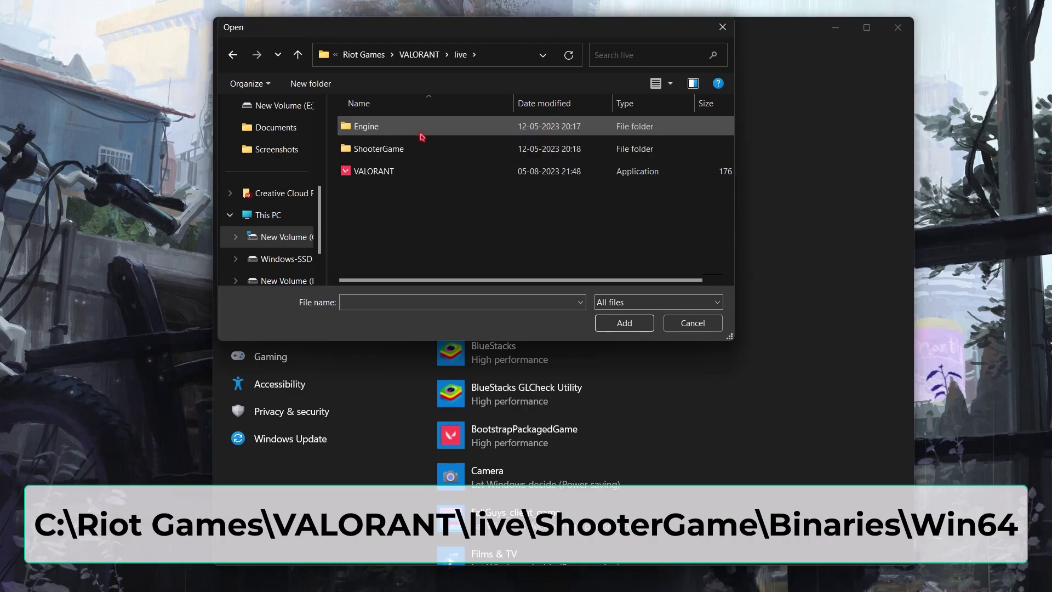
pyautogui.doubleClick(423, 149)
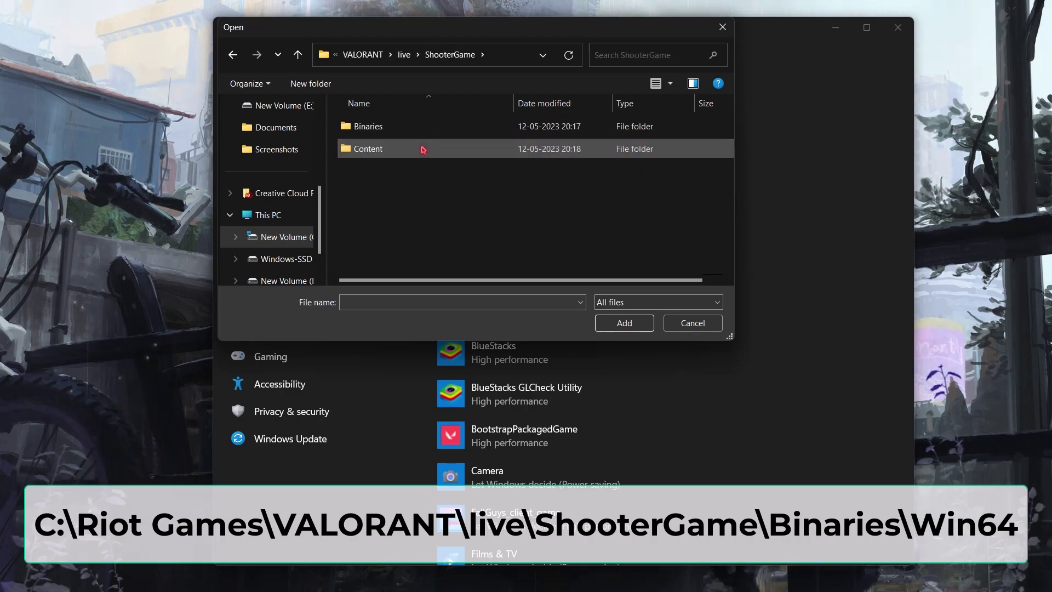
pyautogui.doubleClick(423, 131)
pyautogui.doubleClick(423, 132)
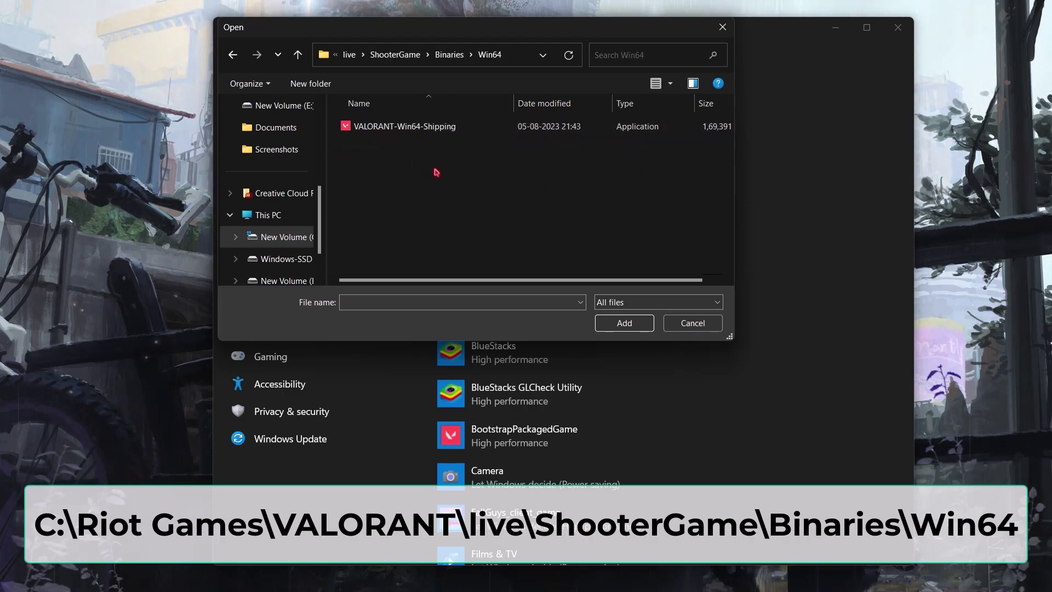
# Add VALORANT-Win64-Shipping and save its High performance graphics preference
pyautogui.click(368, 127)
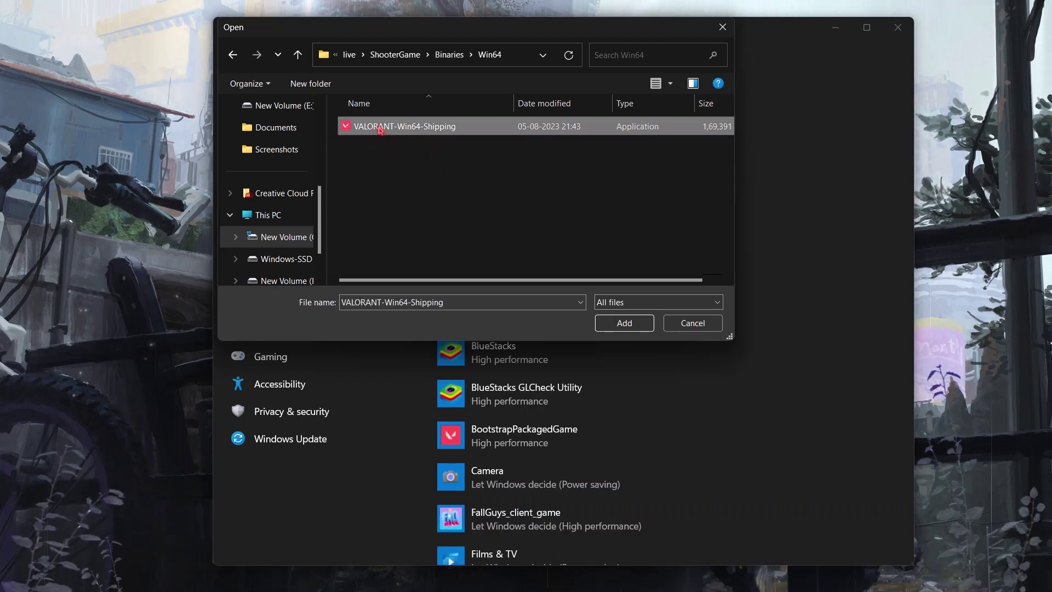
pyautogui.click(624, 323)
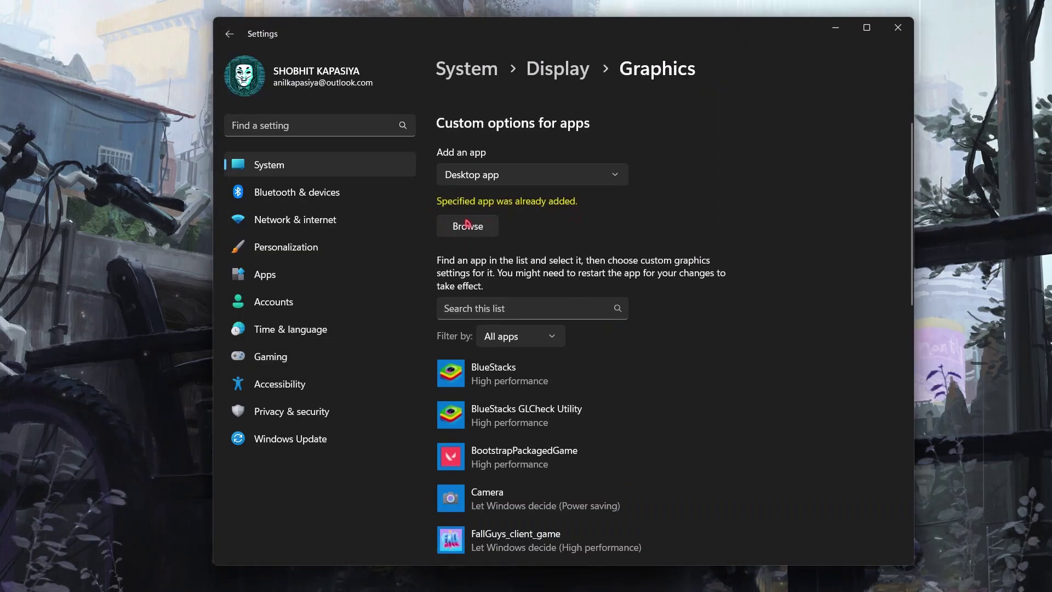
pyautogui.click(629, 268)
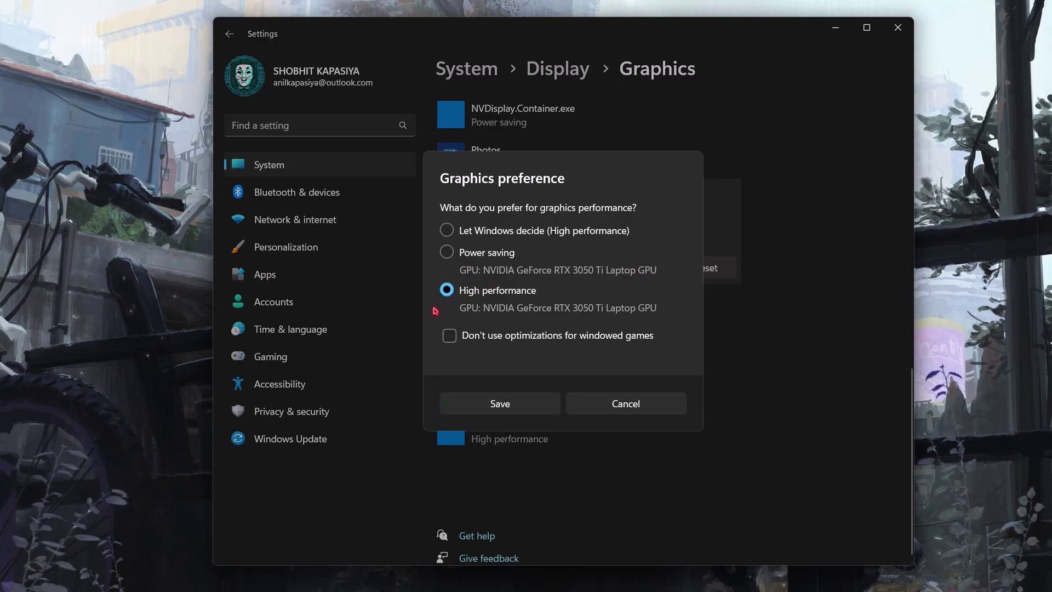
pyautogui.click(491, 406)
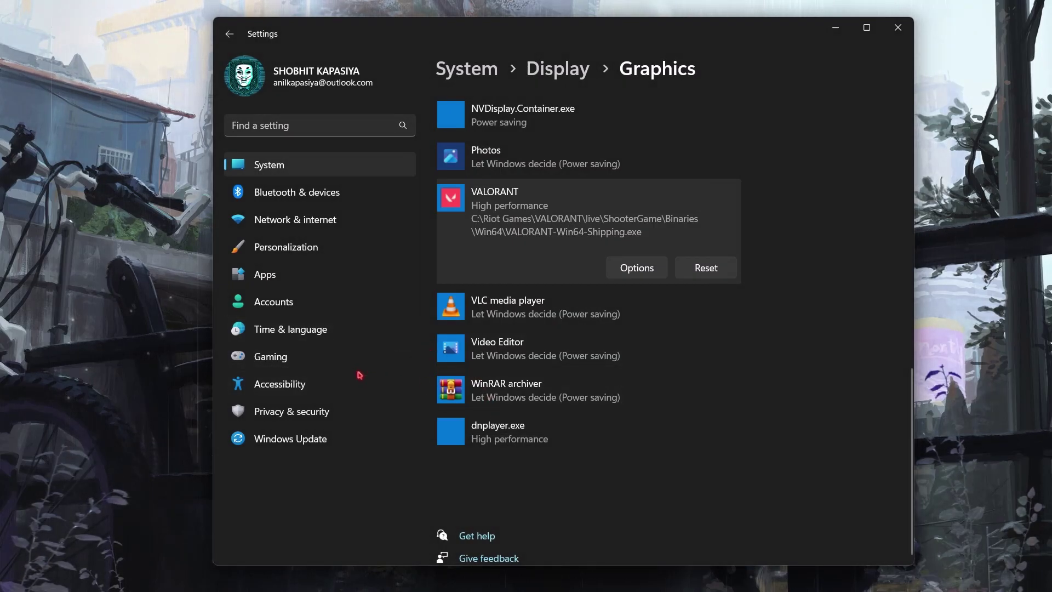
# Confirm Accessibility visual effects are off, then start a Windows Update check
pyautogui.click(322, 383)
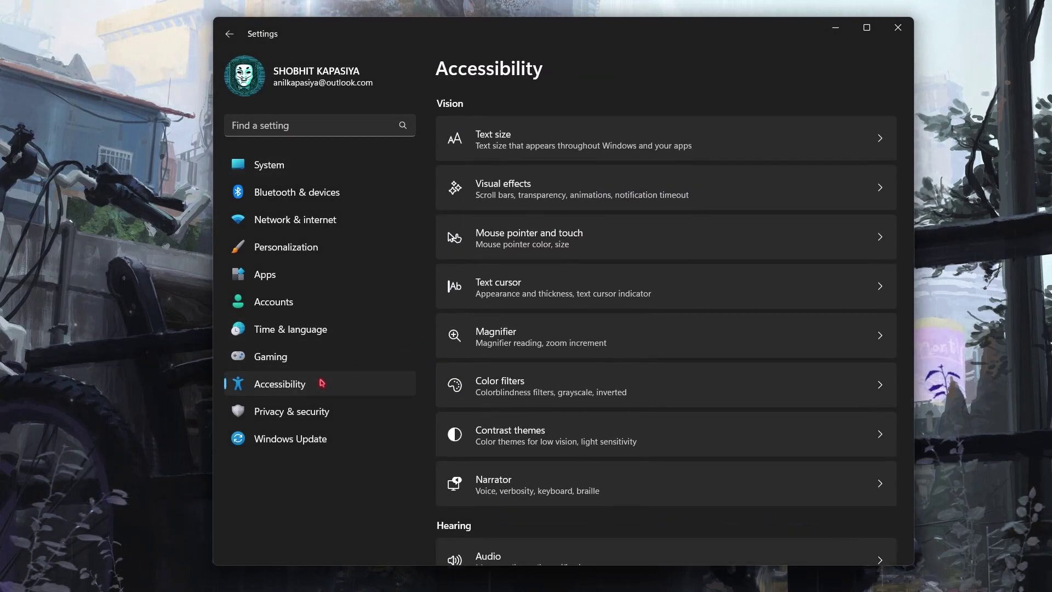
pyautogui.click(537, 203)
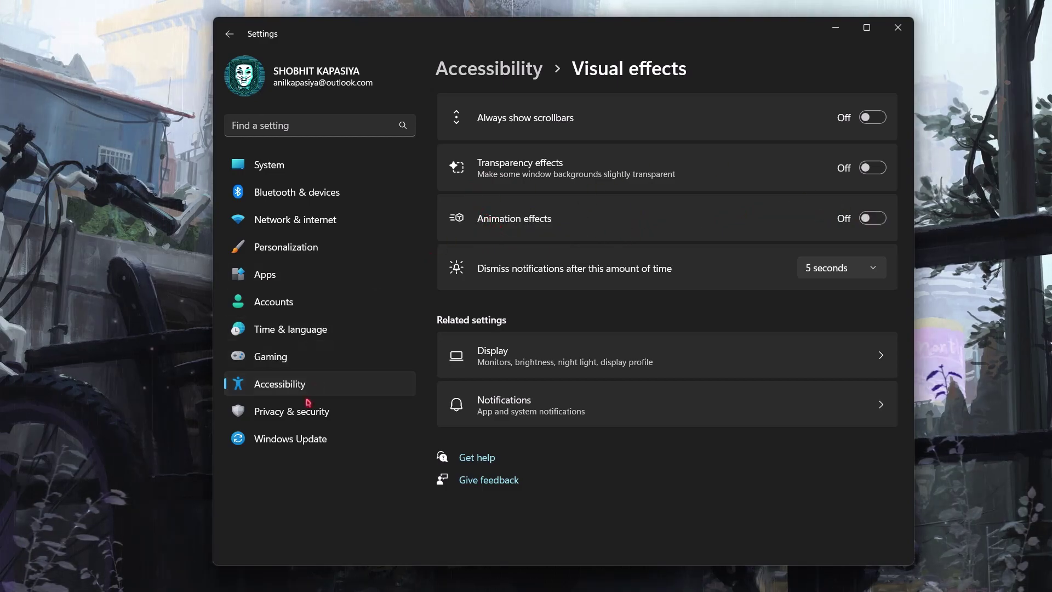
pyautogui.click(277, 439)
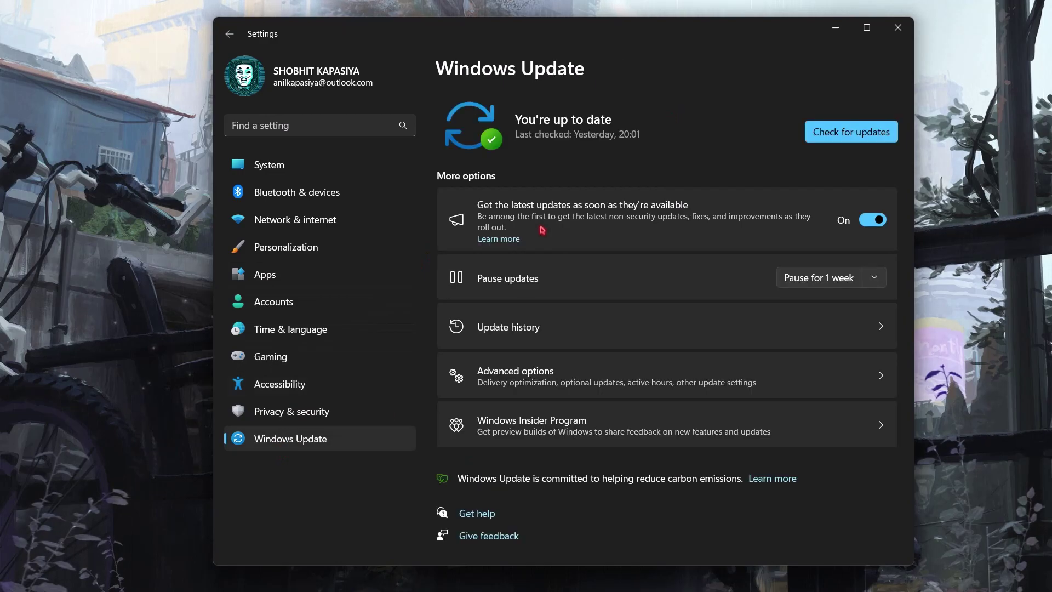
pyautogui.click(853, 133)
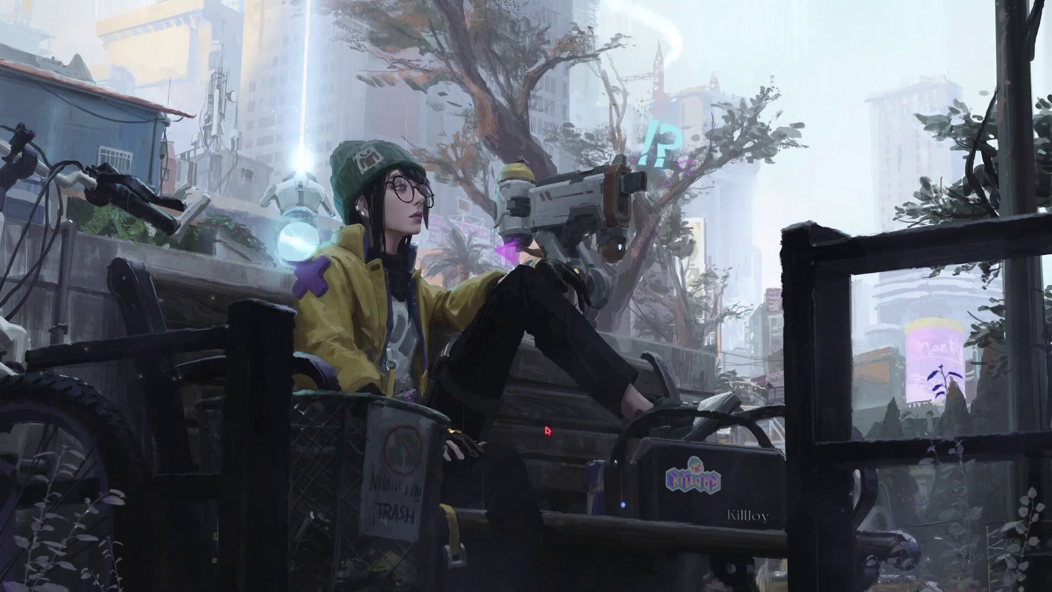
# Find and launch GeForce Experience from Start search
pyautogui.press('super')
pyautogui.write('grfor')
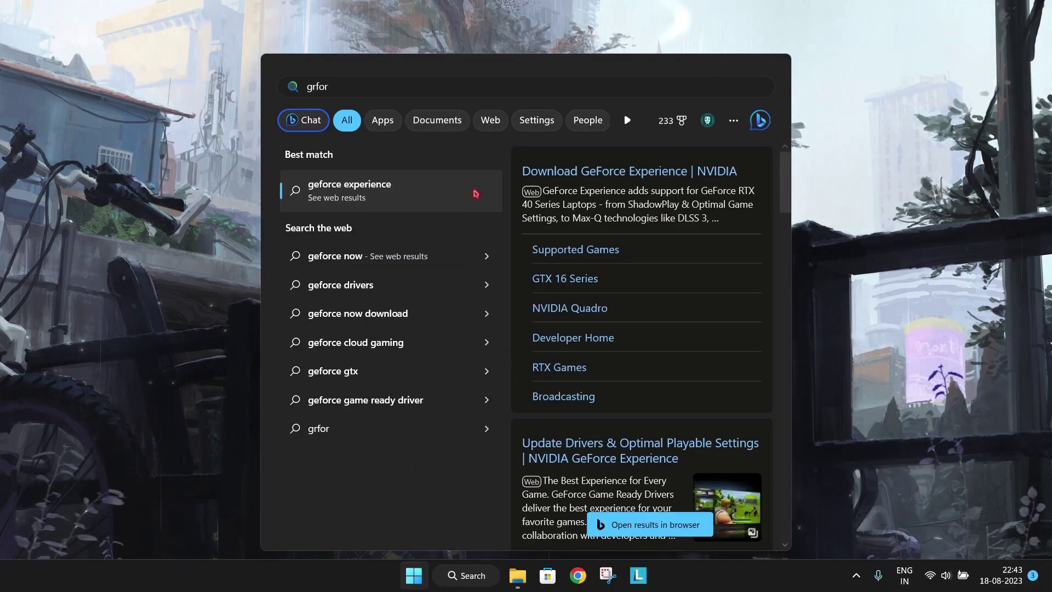
pyautogui.press('BackSpace')
pyautogui.press('BackSpace')
pyautogui.press('BackSpace')
pyautogui.press('BackSpace')
pyautogui.press('BackSpace')
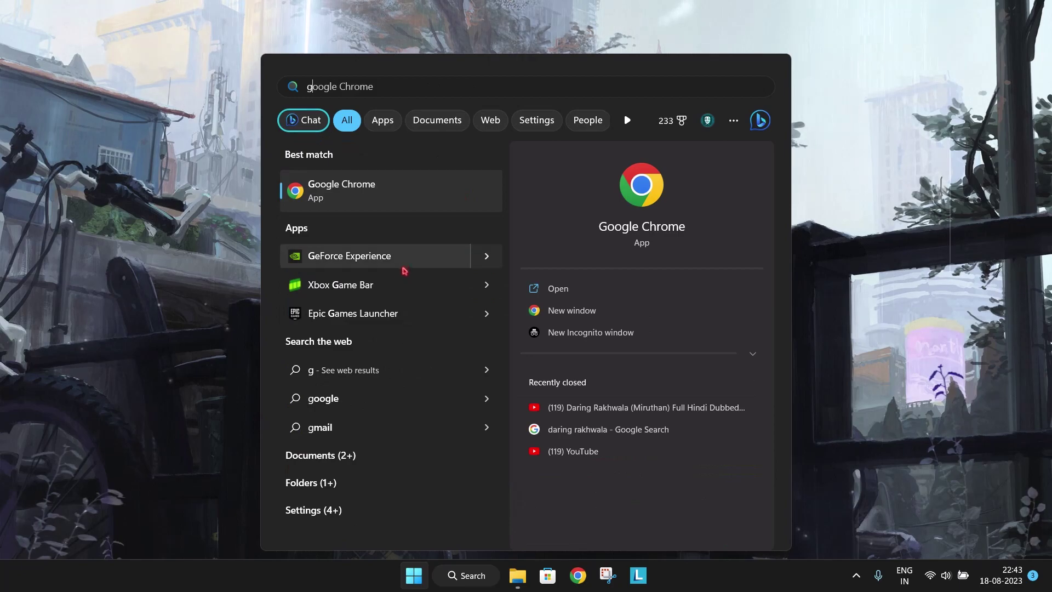
pyautogui.click(406, 264)
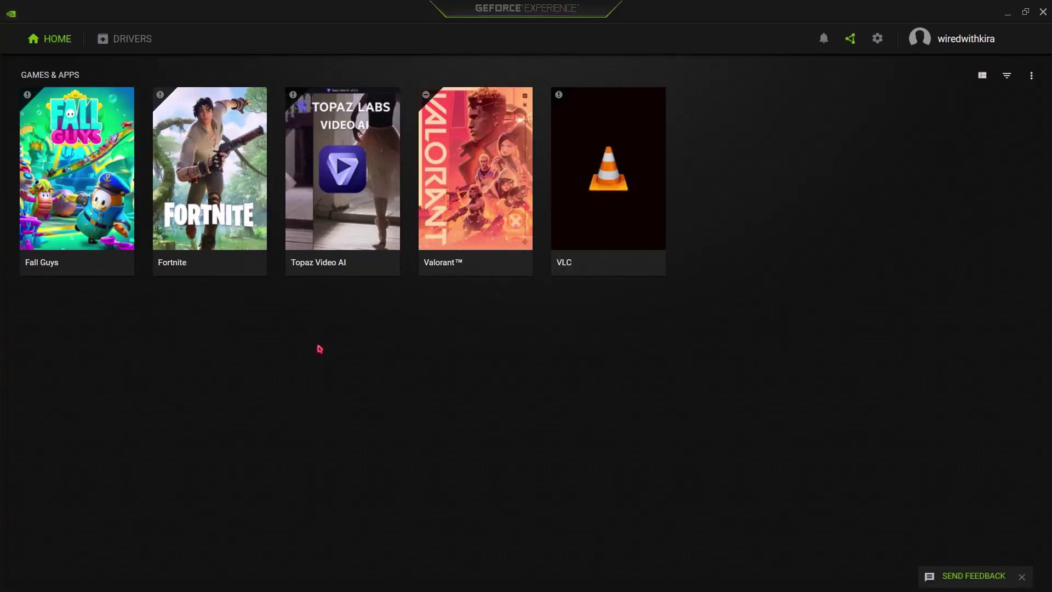
# Check for driver updates, confirming Game Ready Driver 536.99 is current, and collapse the card
pyautogui.click(137, 43)
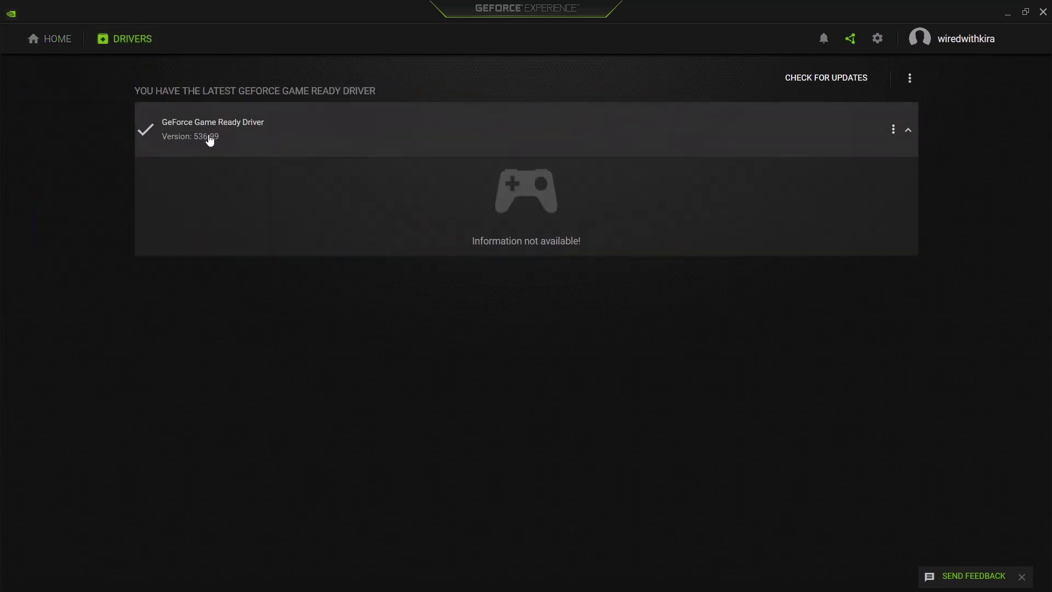
pyautogui.click(838, 82)
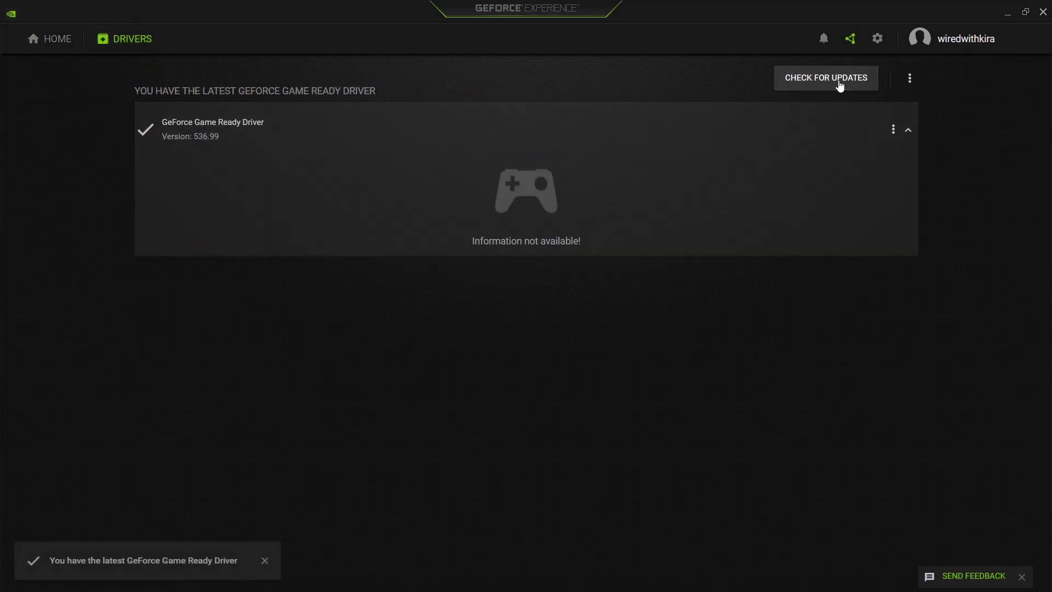
pyautogui.click(839, 82)
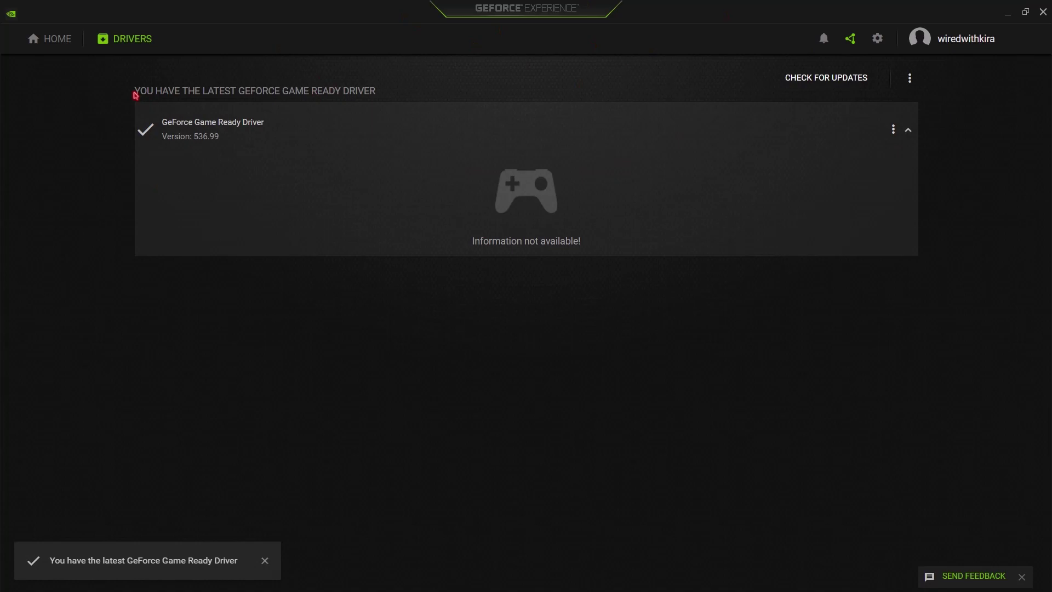
pyautogui.click(908, 129)
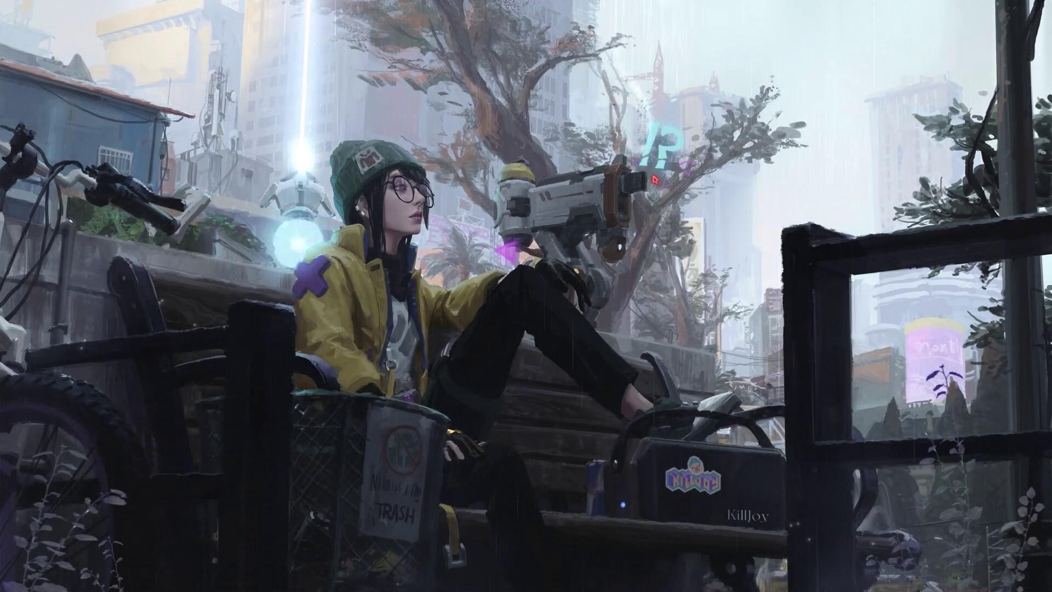
# Open System Protection and apply protection settings for the New Volume (C:) drive
pyautogui.press('super')
pyautogui.write('create re')
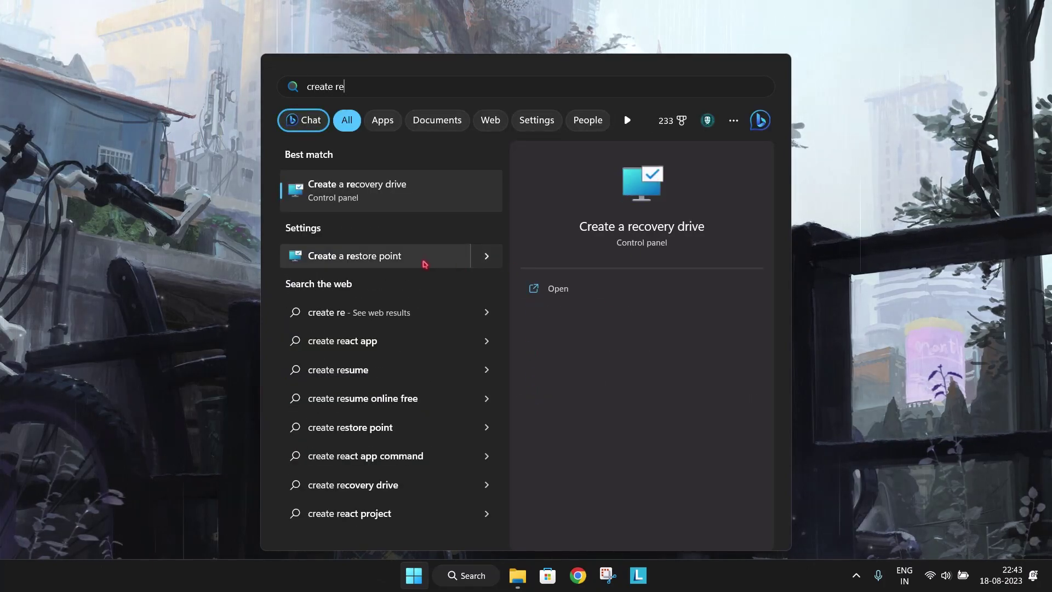
pyautogui.click(426, 258)
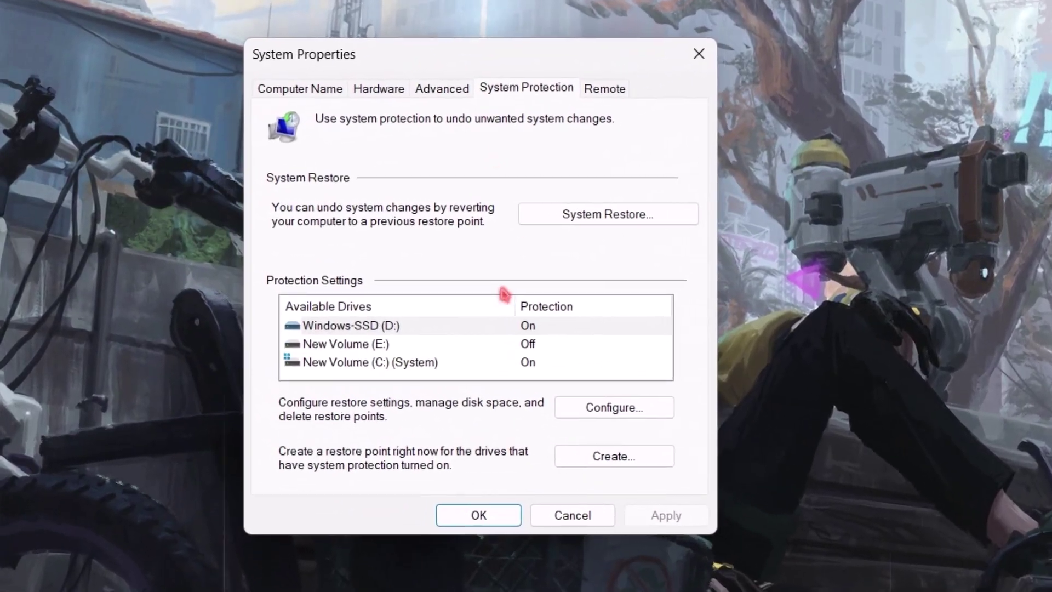
pyautogui.click(262, 289)
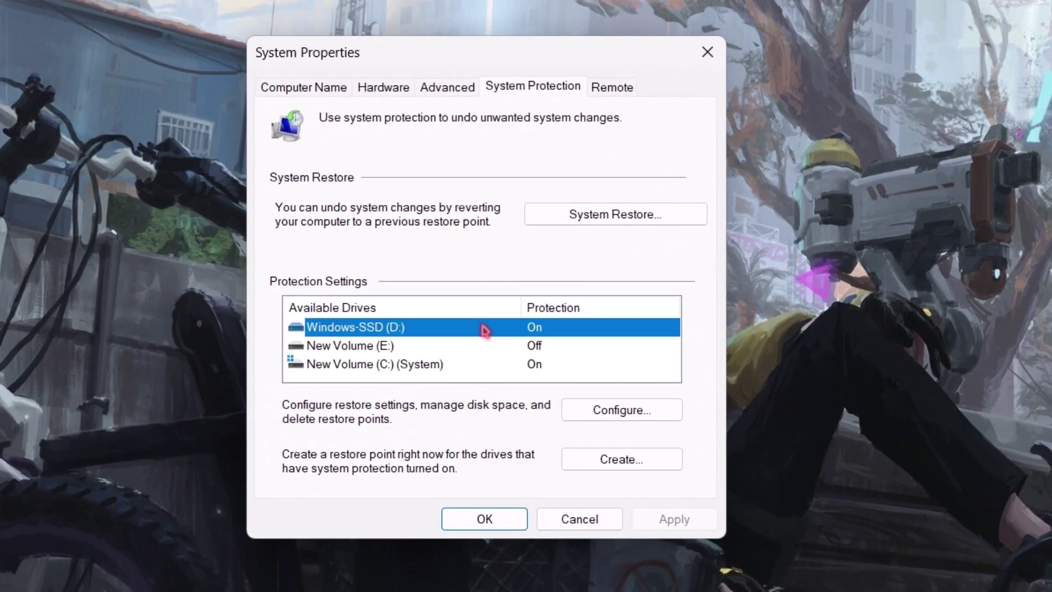
pyautogui.click(503, 365)
pyautogui.click(598, 416)
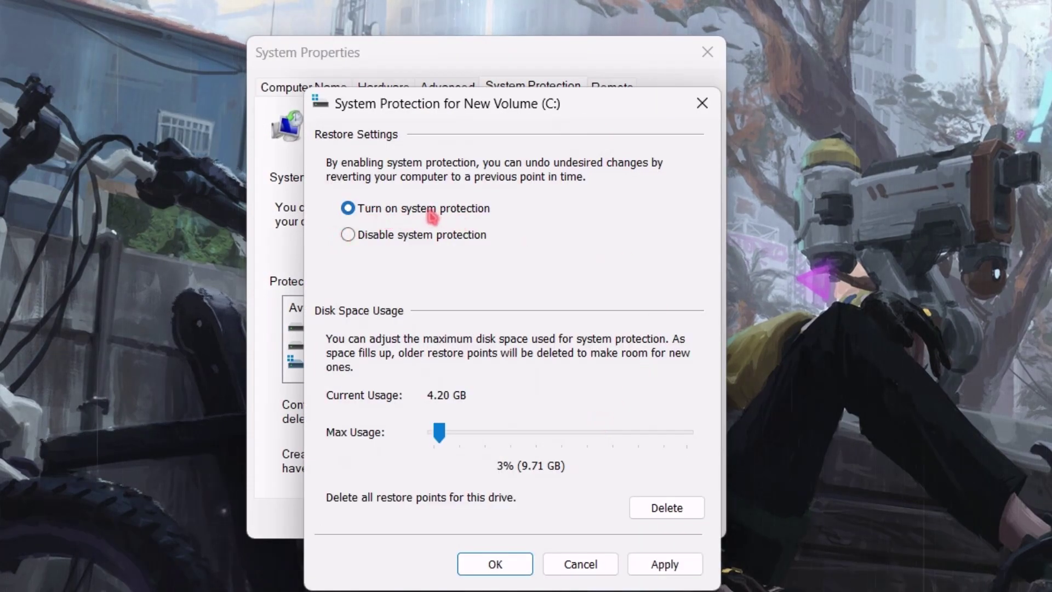
pyautogui.click(649, 564)
pyautogui.click(501, 564)
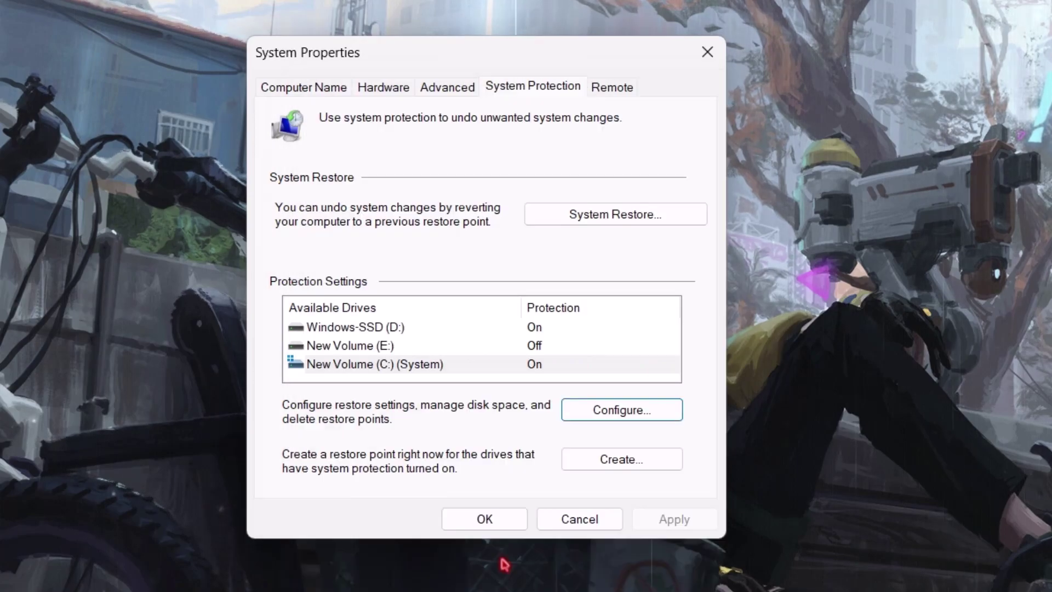
# Create a restore point described as 'backup' and dismiss the success message
pyautogui.click(616, 469)
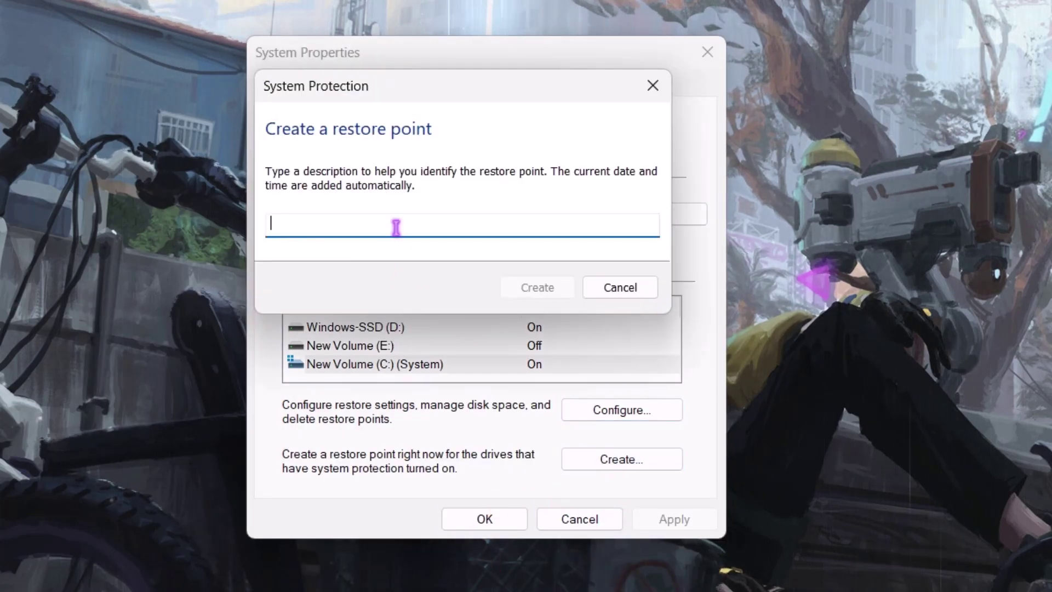
pyautogui.write('backup')
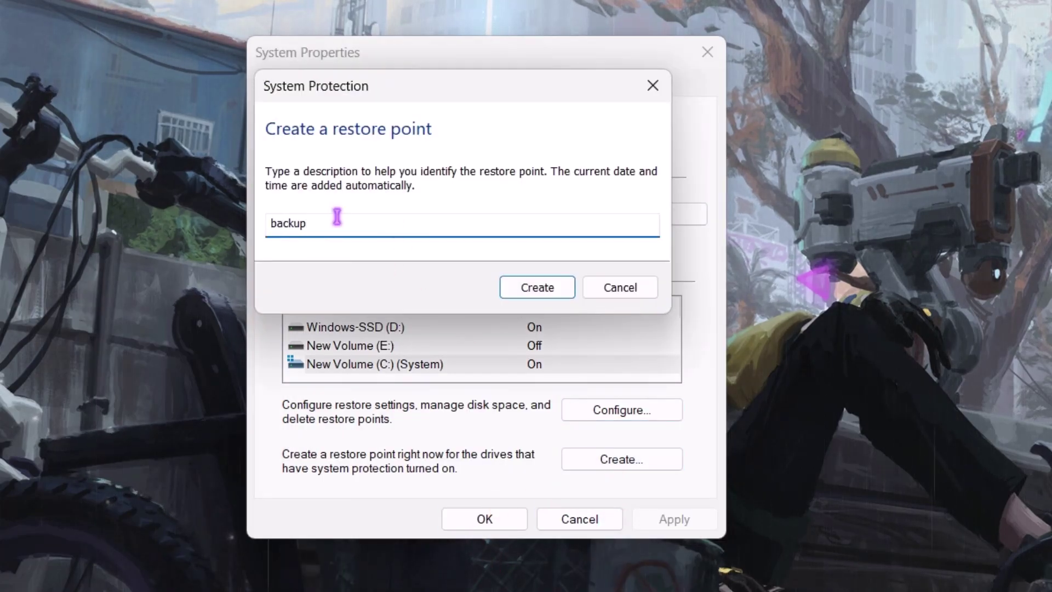
pyautogui.click(538, 289)
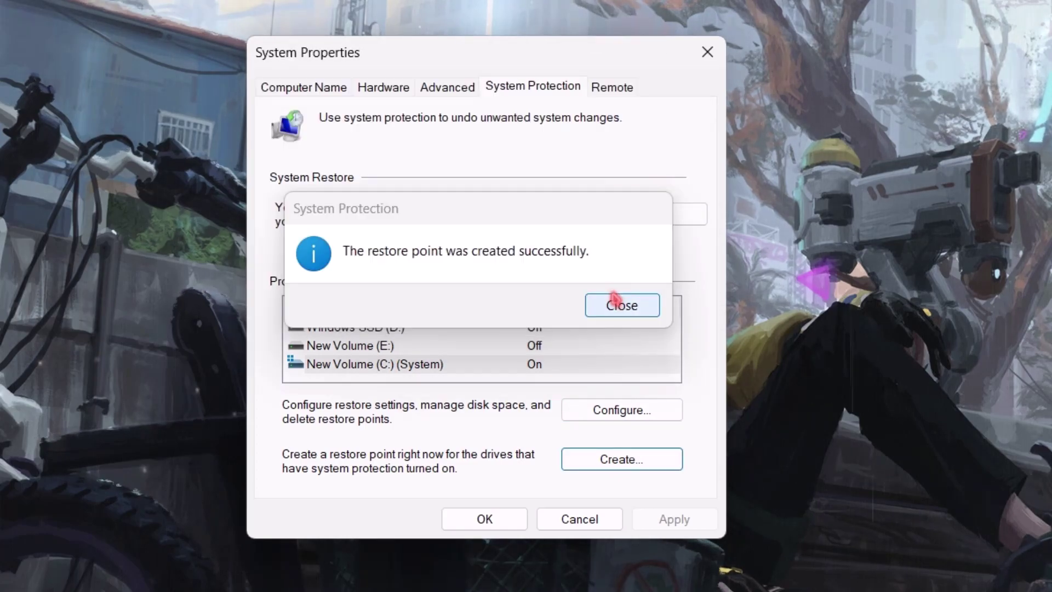
pyautogui.click(620, 306)
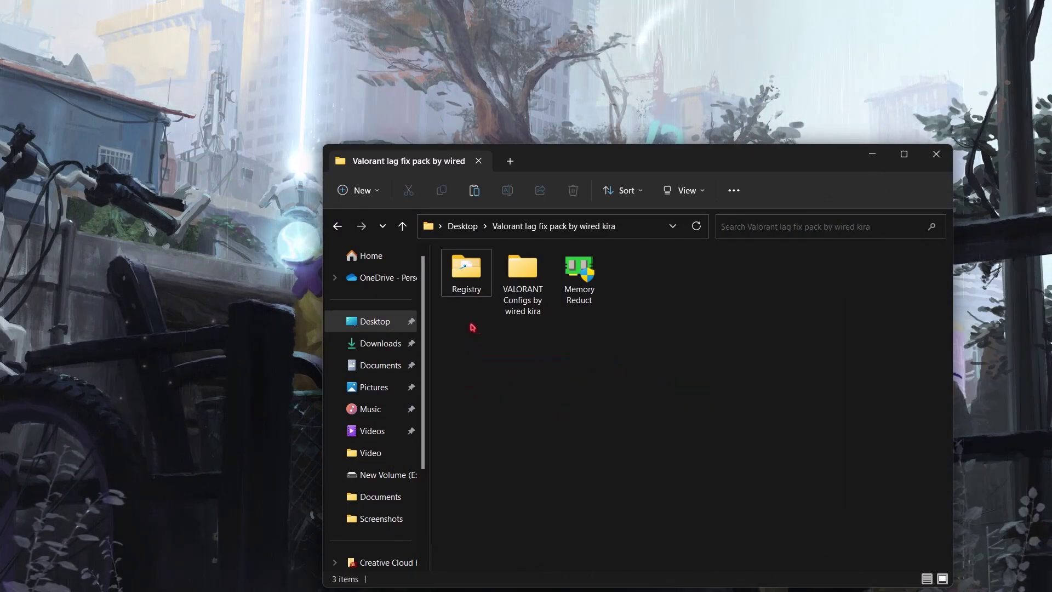
# Open the Registry folder and merge the Disable Download Maps Manager file into the registry
pyautogui.doubleClick(467, 269)
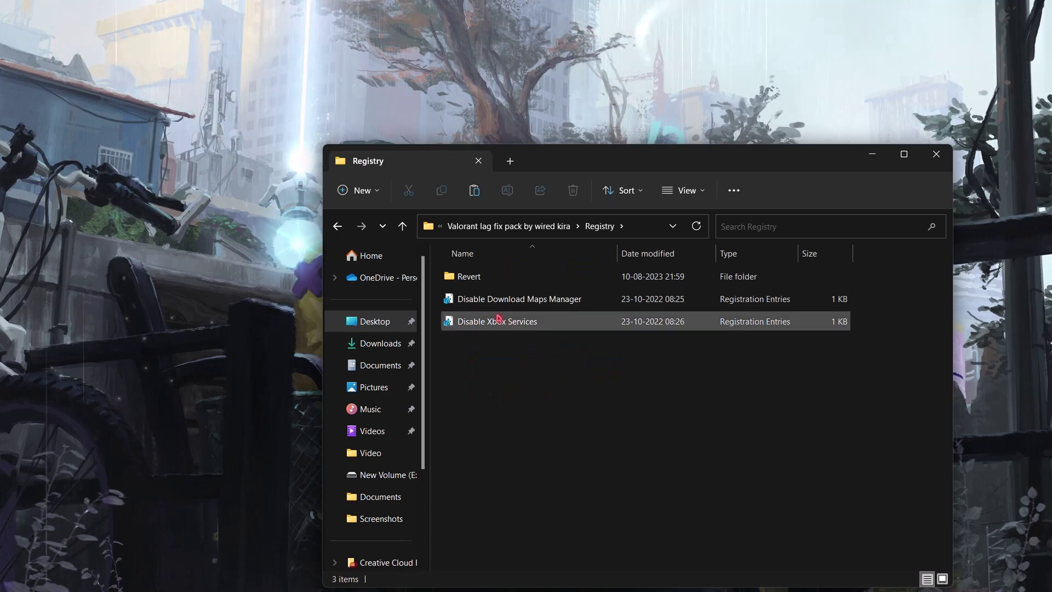
pyautogui.doubleClick(531, 307)
pyautogui.click(619, 330)
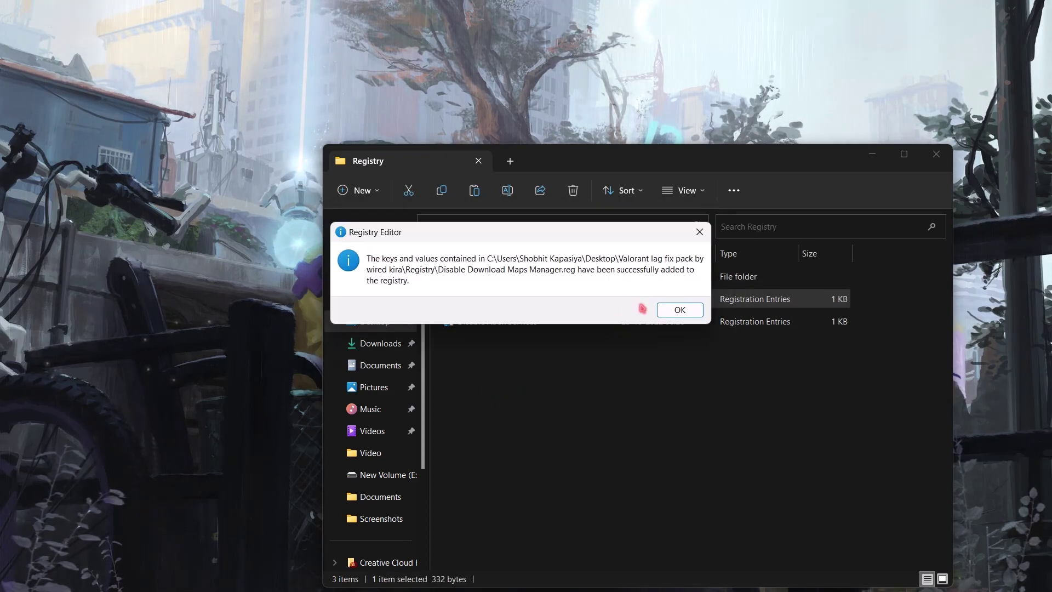
pyautogui.click(678, 308)
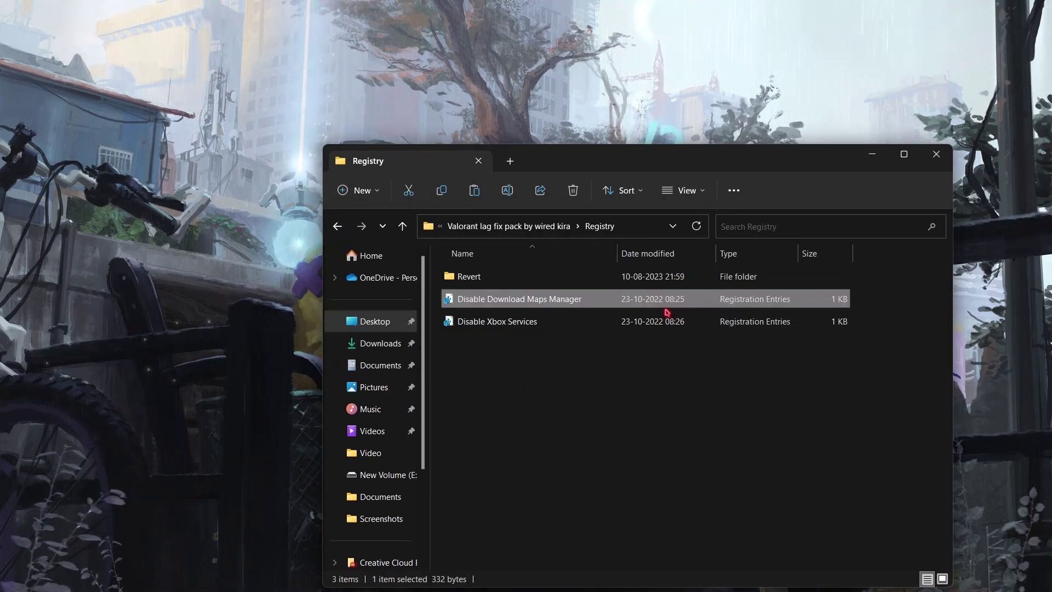
# Merge the Disable Xbox Services registry file into the registry
pyautogui.doubleClick(569, 326)
pyautogui.click(630, 327)
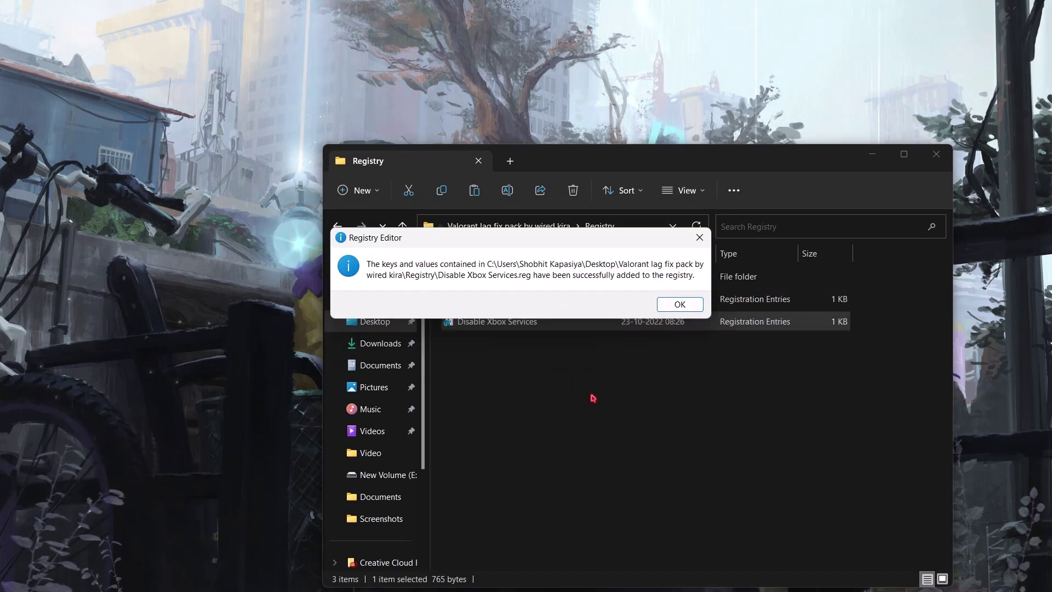
pyautogui.click(670, 305)
pyautogui.moveTo(545, 390)
pyautogui.mouseDown()
pyautogui.moveTo(561, 295)
pyautogui.moveTo(551, 372)
pyautogui.mouseUp()
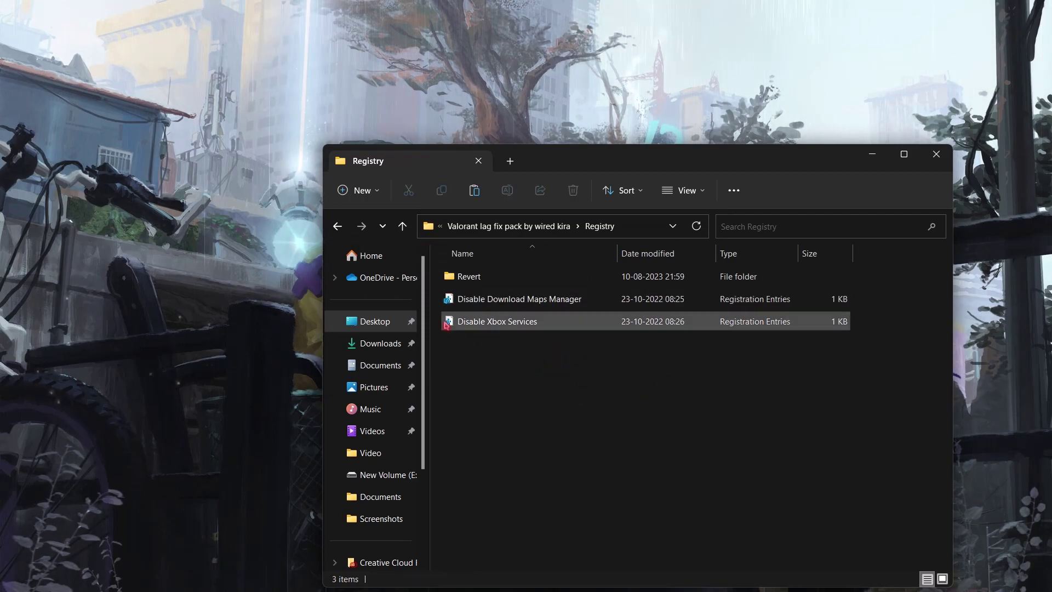
# Look inside the Revert folder, then return to the lag fix pack folder
pyautogui.doubleClick(496, 276)
pyautogui.moveTo(518, 322); pyautogui.dragTo(540, 367)
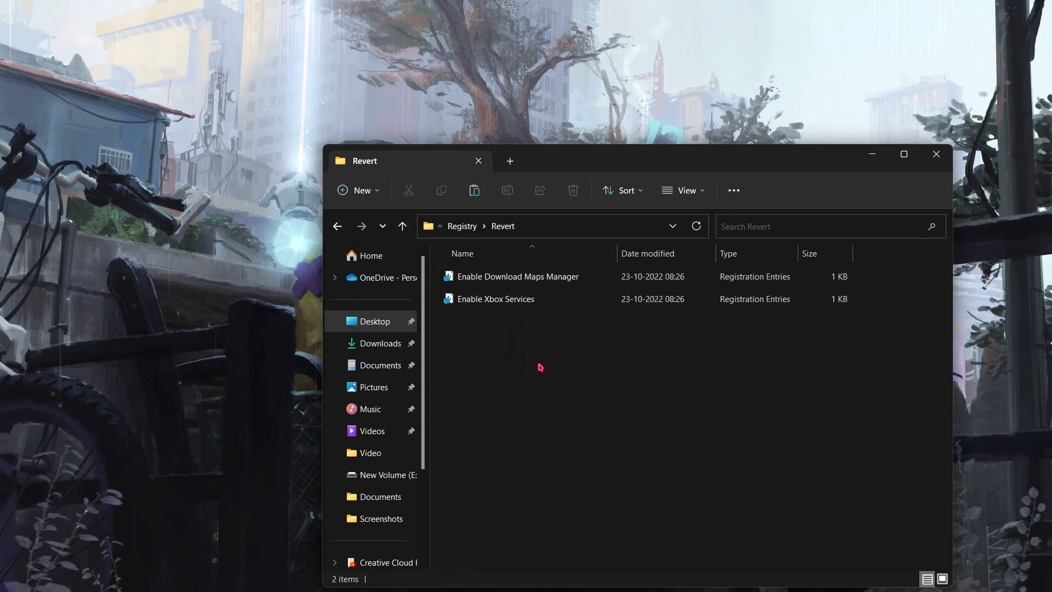
pyautogui.click(403, 227)
pyautogui.doubleClick(576, 277)
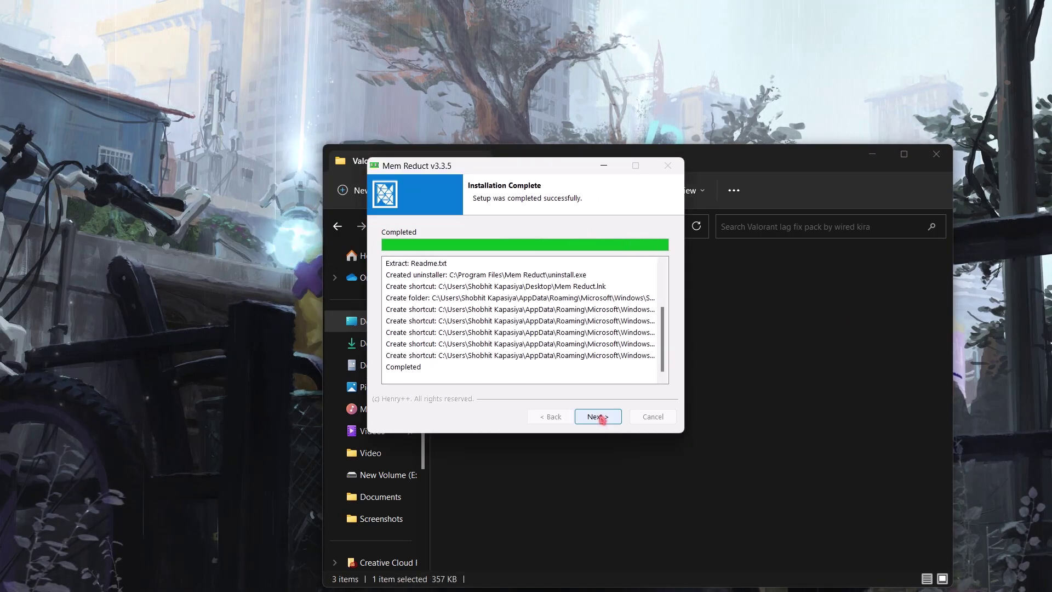
# Clean memory with Mem Reduct, dropping physical usage from 36% to 12%, then close Task Manager and Mem Reduct
pyautogui.click(597, 416)
pyautogui.moveTo(614, 135); pyautogui.dragTo(670, 170)
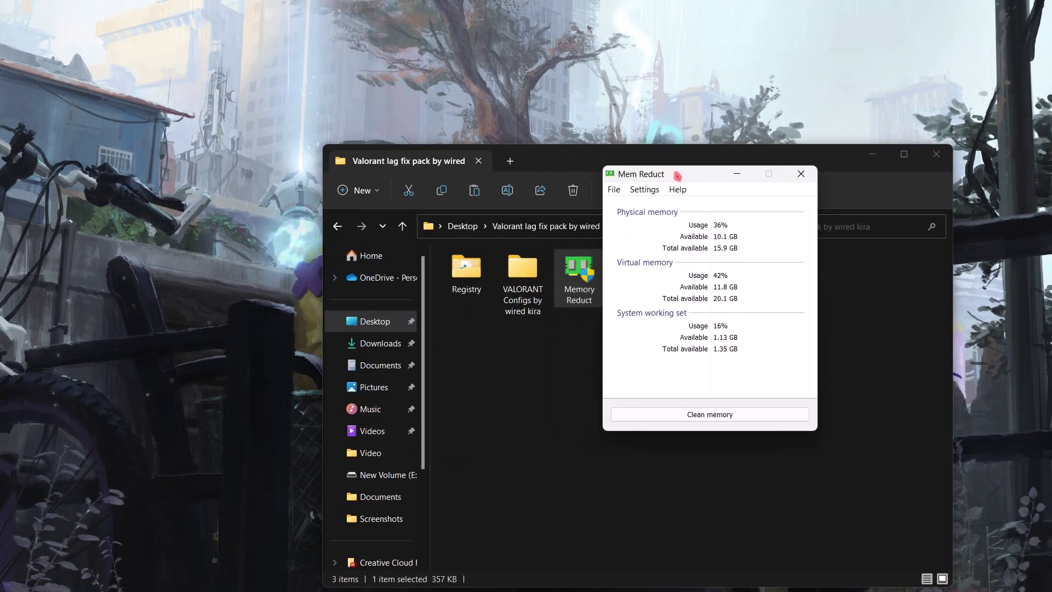
pyautogui.hotkey('ctrl', 'shift', 'Escape')
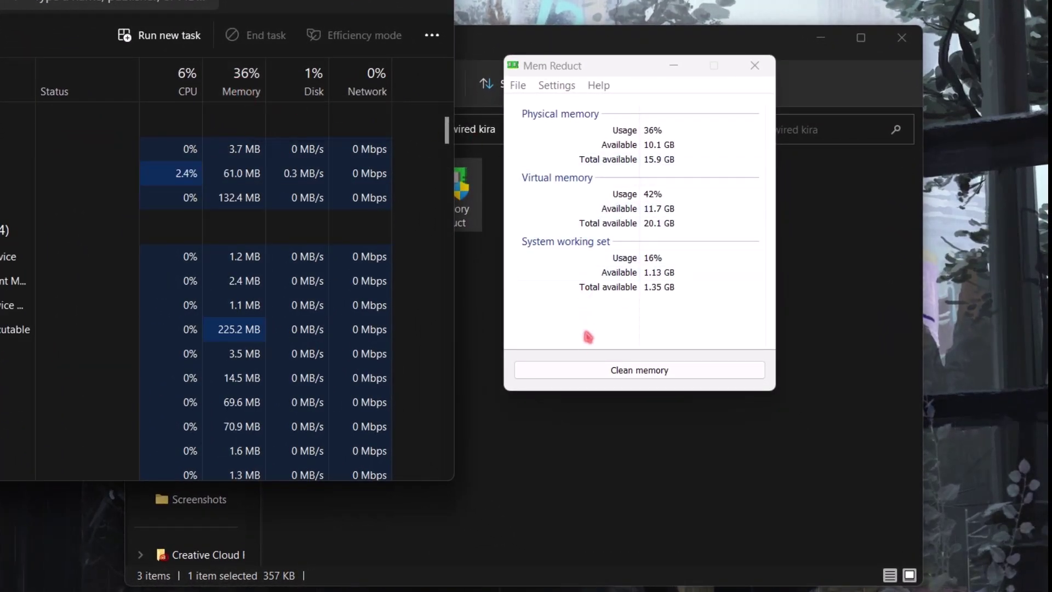
pyautogui.click(607, 362)
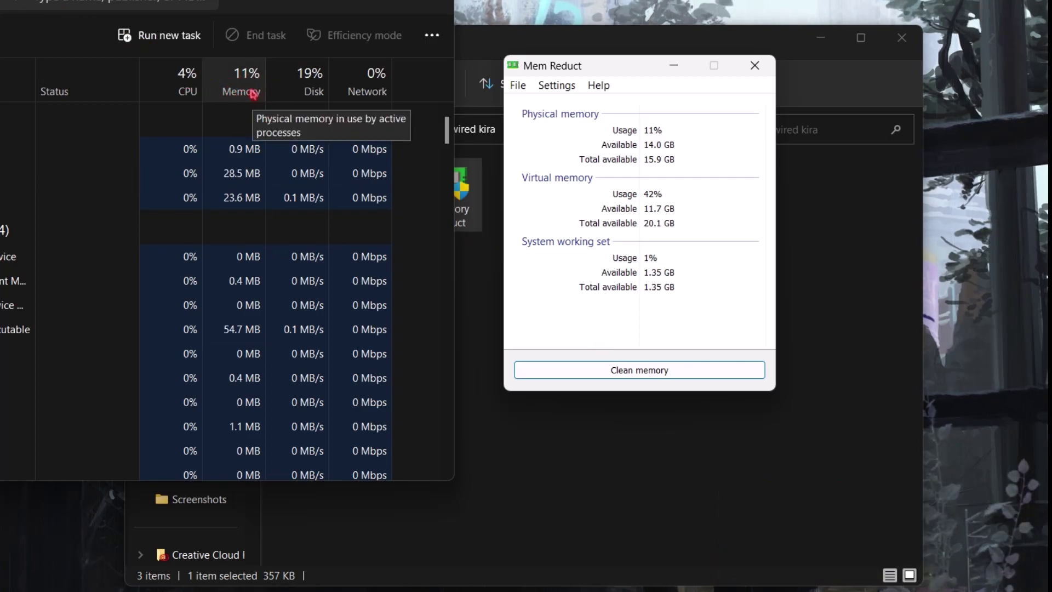
pyautogui.click(435, 4)
pyautogui.click(745, 64)
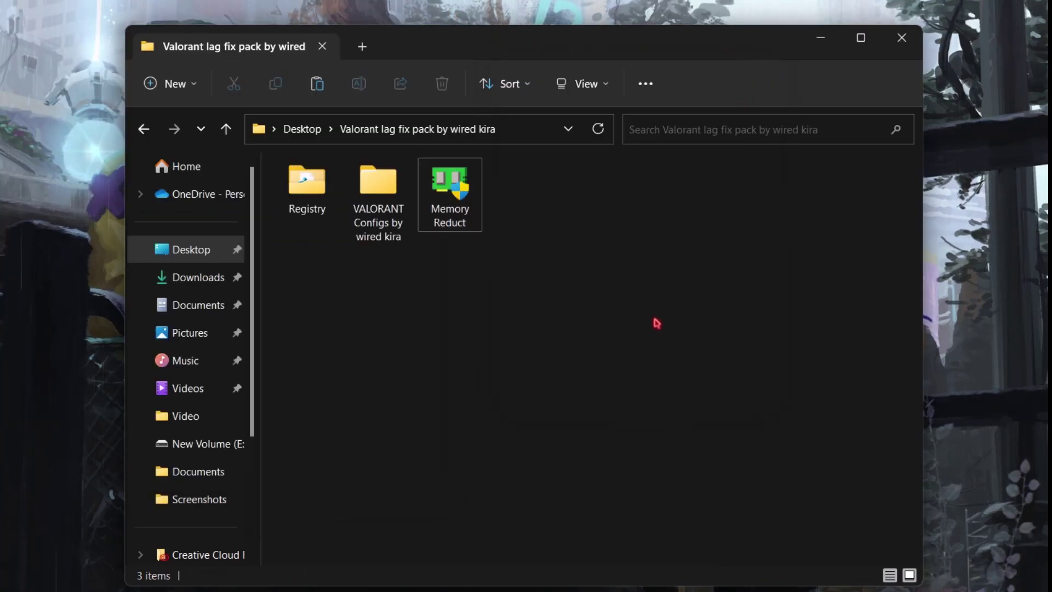
# Select GameUserSettings in the VALORANT Configs by wired kira '2. low end pc' folder
pyautogui.doubleClick(378, 186)
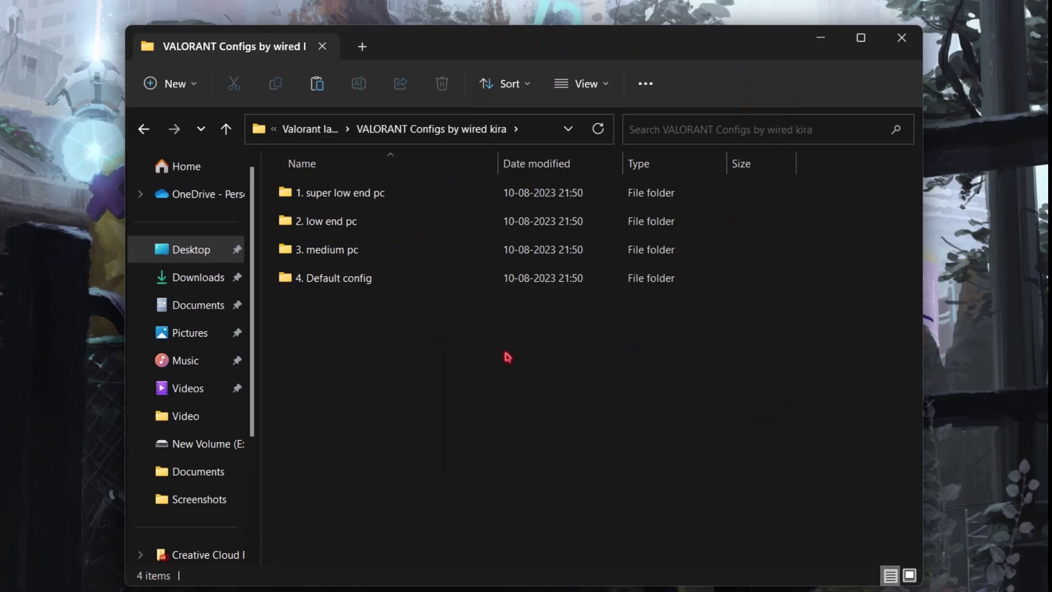
pyautogui.moveTo(347, 355); pyautogui.dragTo(432, 315)
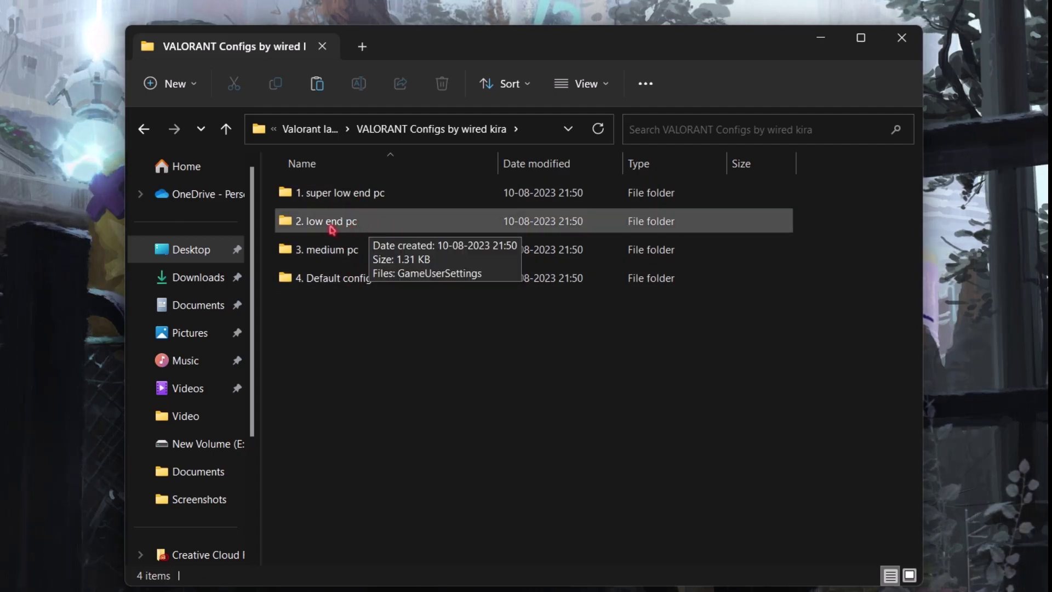
pyautogui.doubleClick(385, 229)
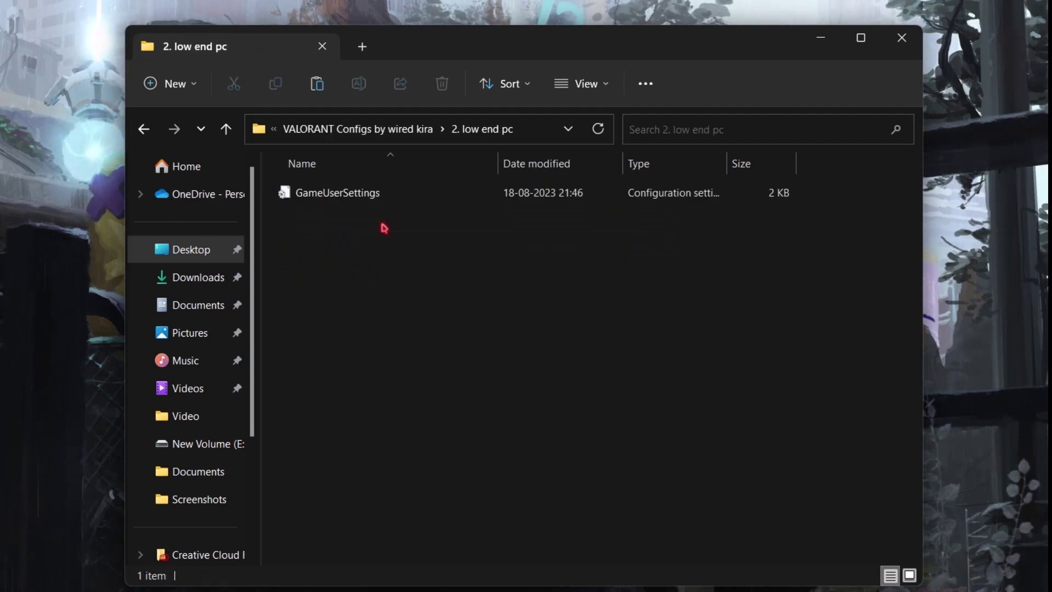
pyautogui.moveTo(382, 289); pyautogui.dragTo(369, 197)
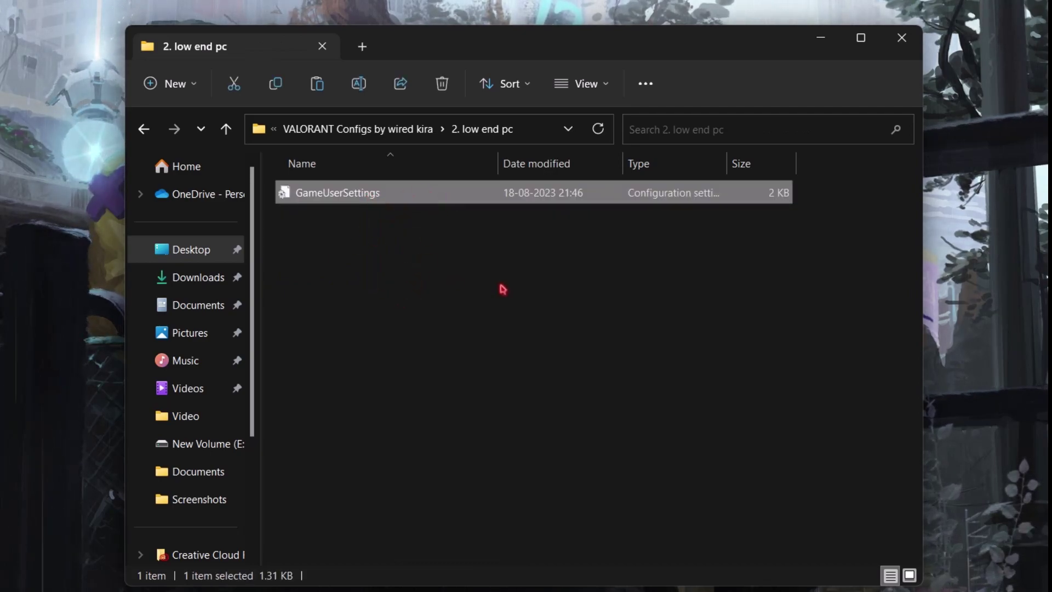
# Go to %localappdata% via Run and open VALORANT\Saved
pyautogui.press('super+r')
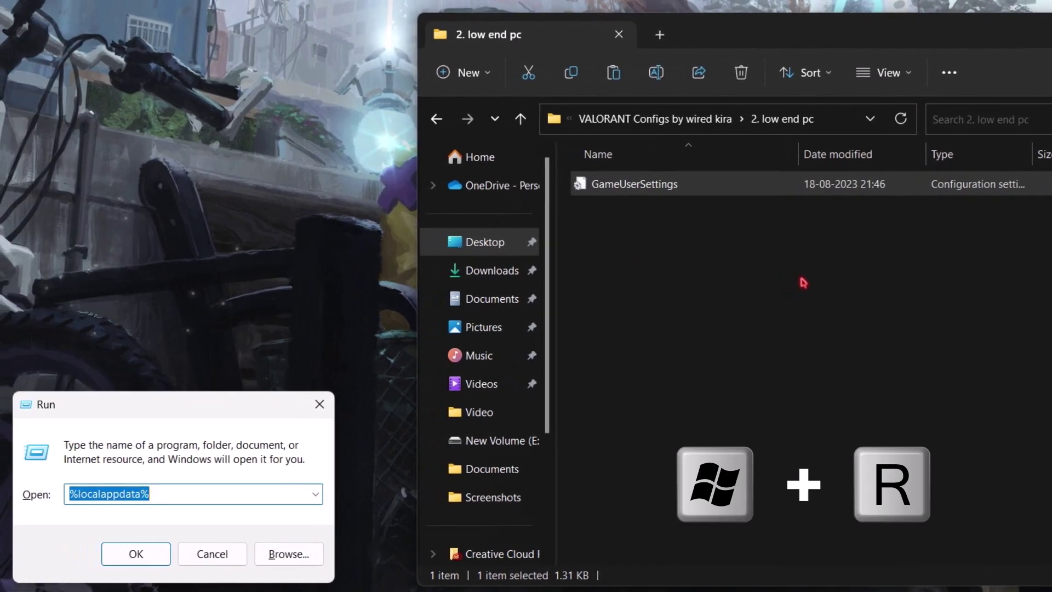
pyautogui.write('%l')
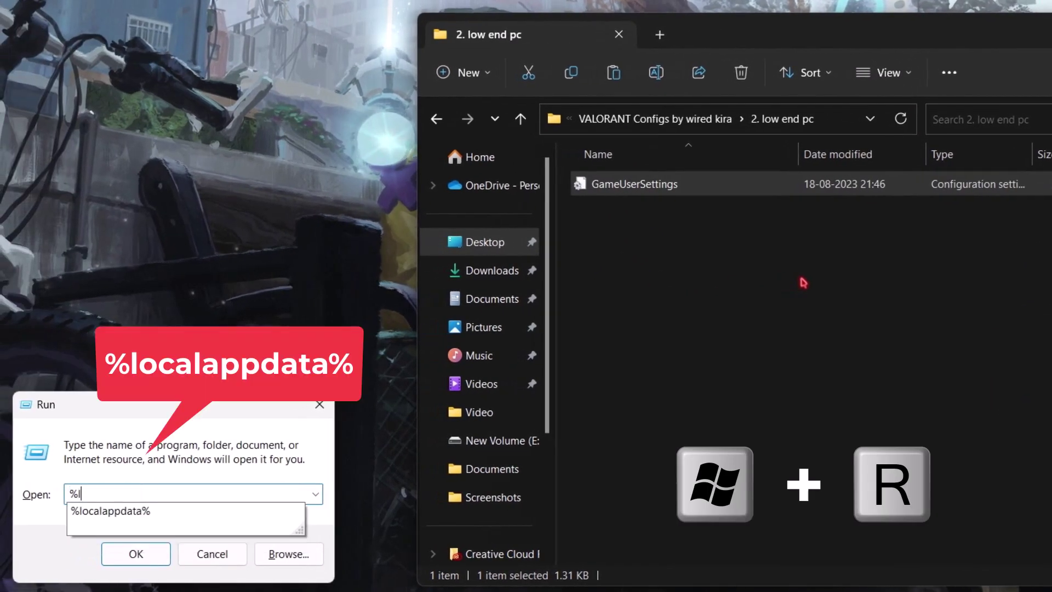
pyautogui.write('ocalappdata')
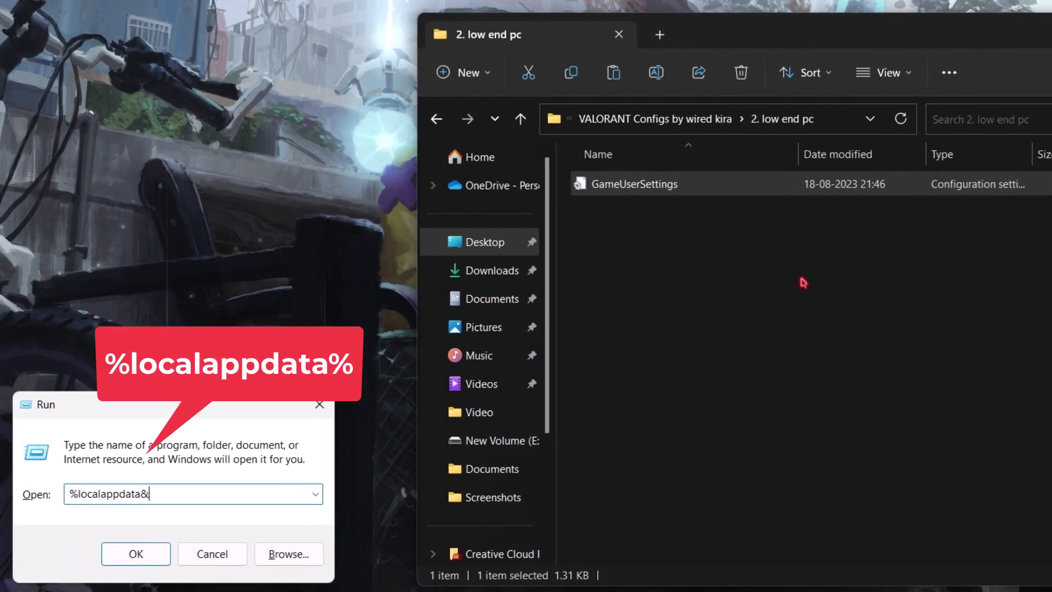
pyautogui.write('%')
pyautogui.press('Return')
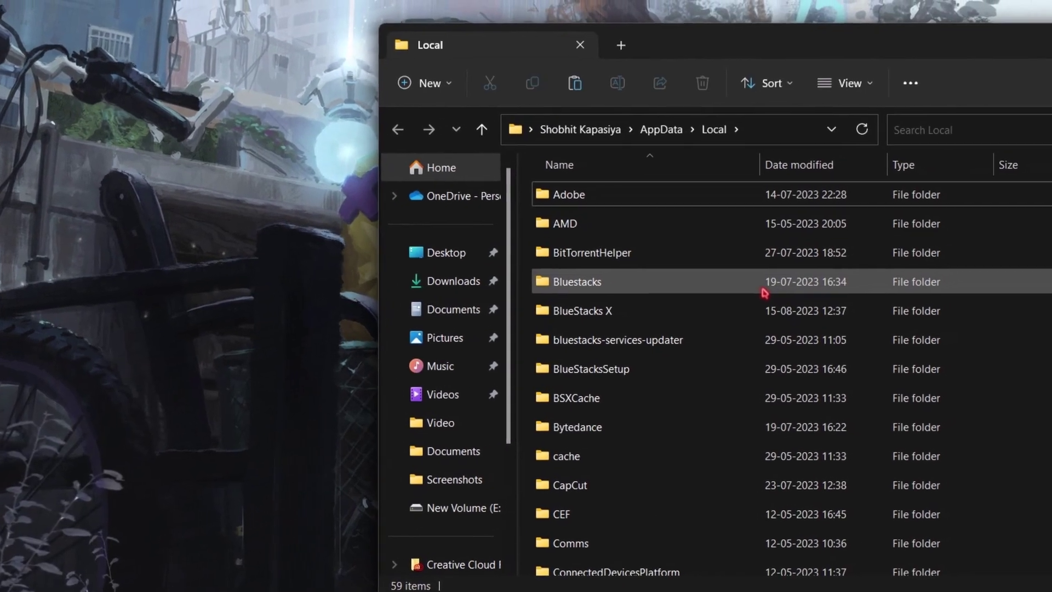
pyautogui.scroll(-15, 329, 313)
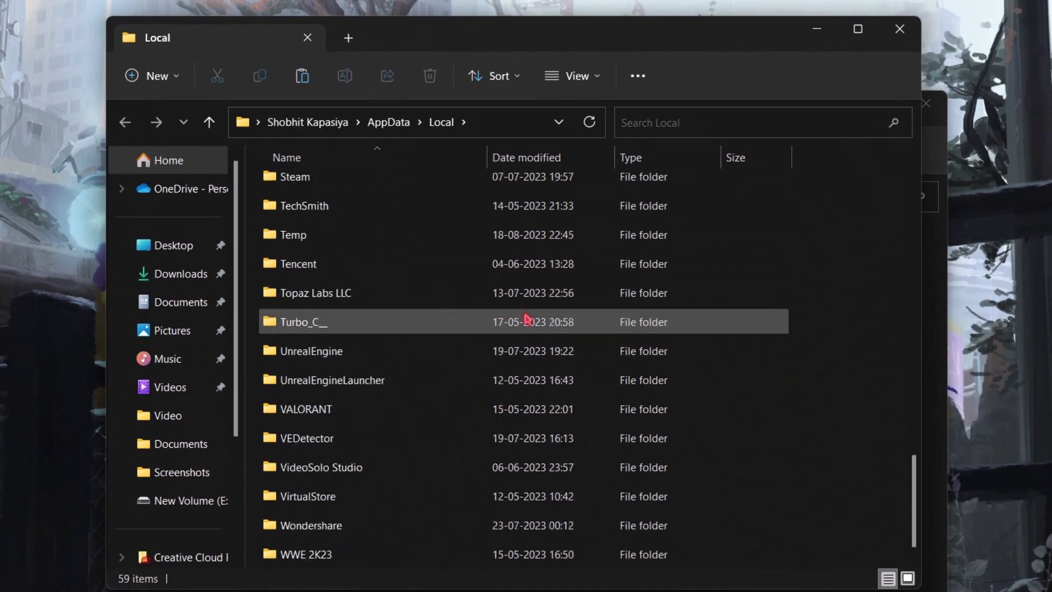
pyautogui.doubleClick(350, 389)
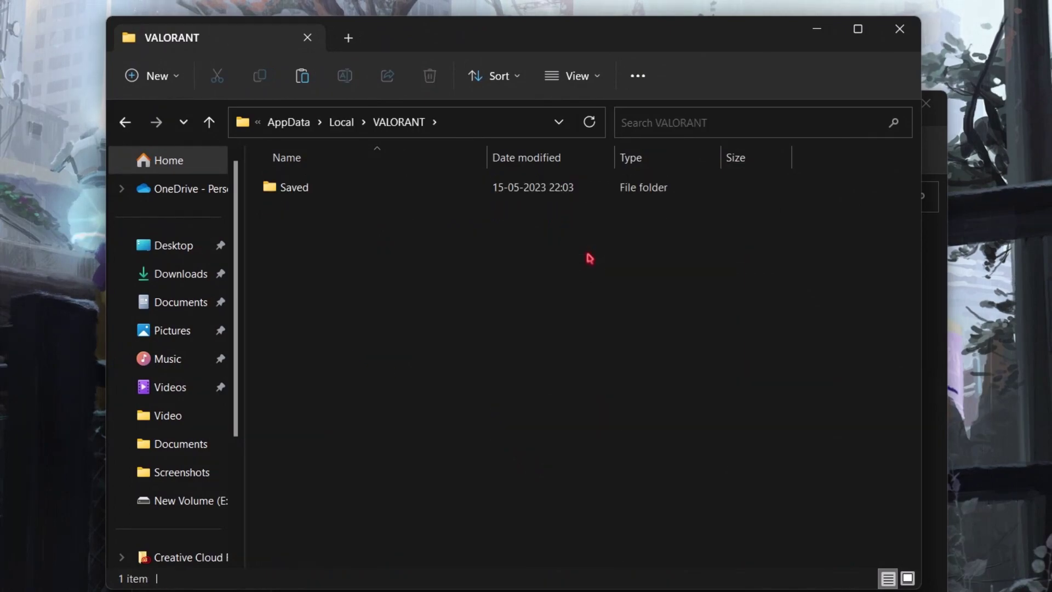
pyautogui.doubleClick(350, 192)
# Paste the low-end GameUserSettings into Config\<account id>\Windows, replacing the existing file
pyautogui.click(363, 199)
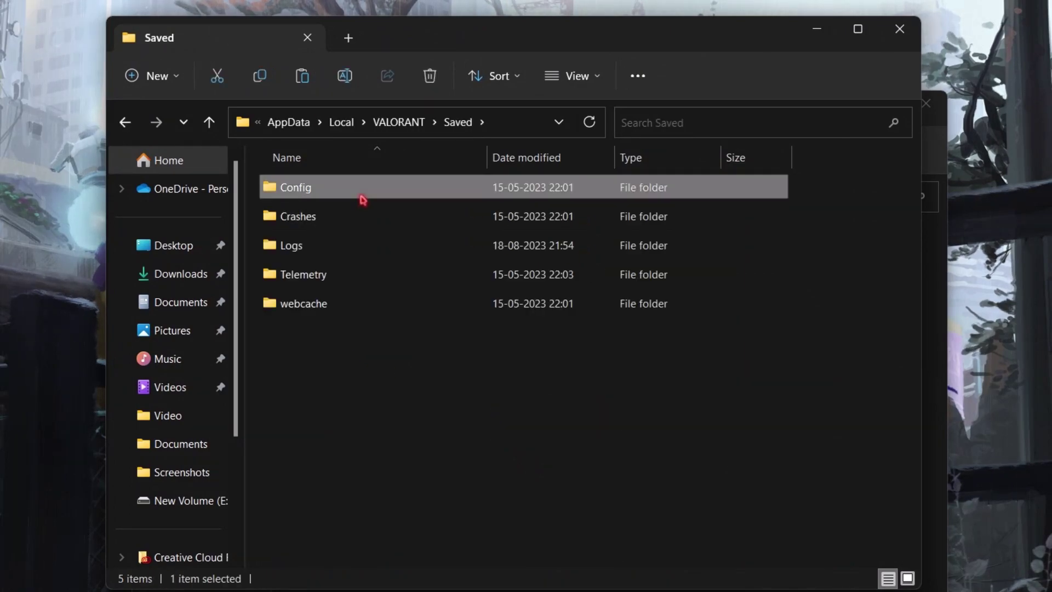
pyautogui.doubleClick(363, 199)
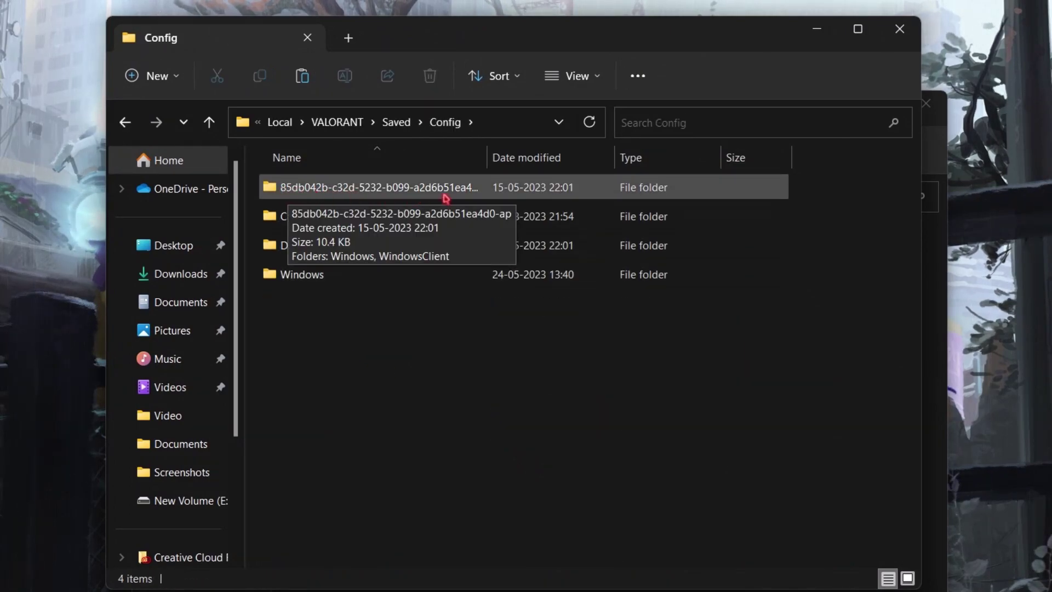
pyautogui.doubleClick(383, 192)
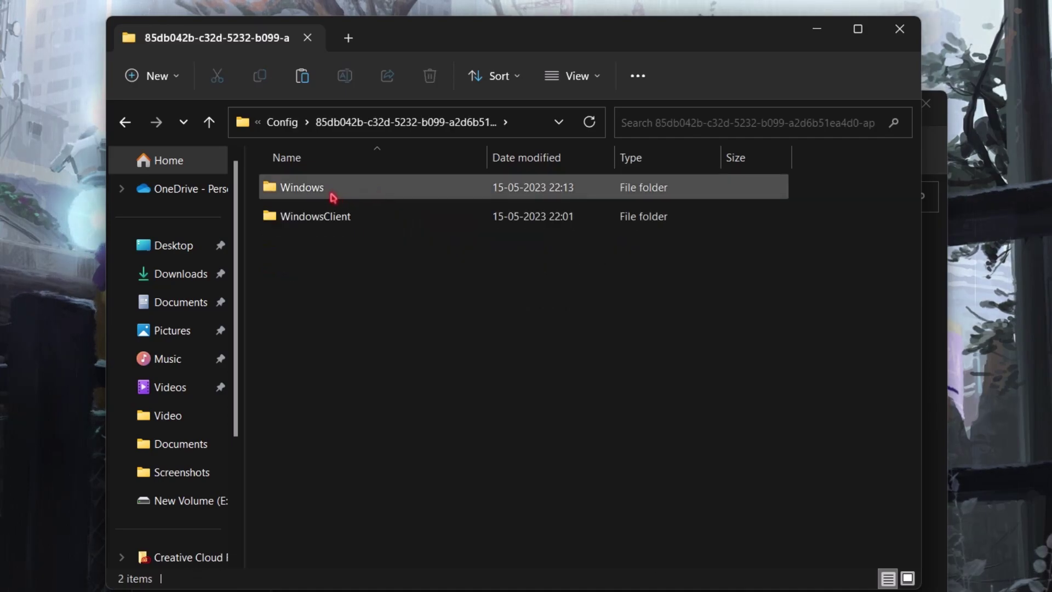
pyautogui.doubleClick(332, 193)
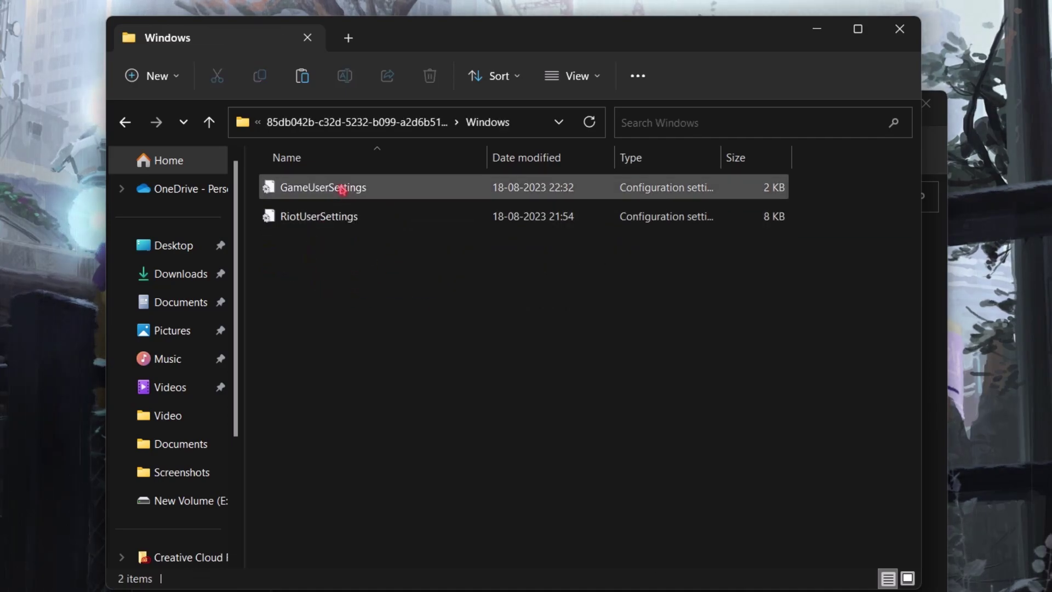
pyautogui.hotkey('ctrl', 'v')
pyautogui.click(362, 237)
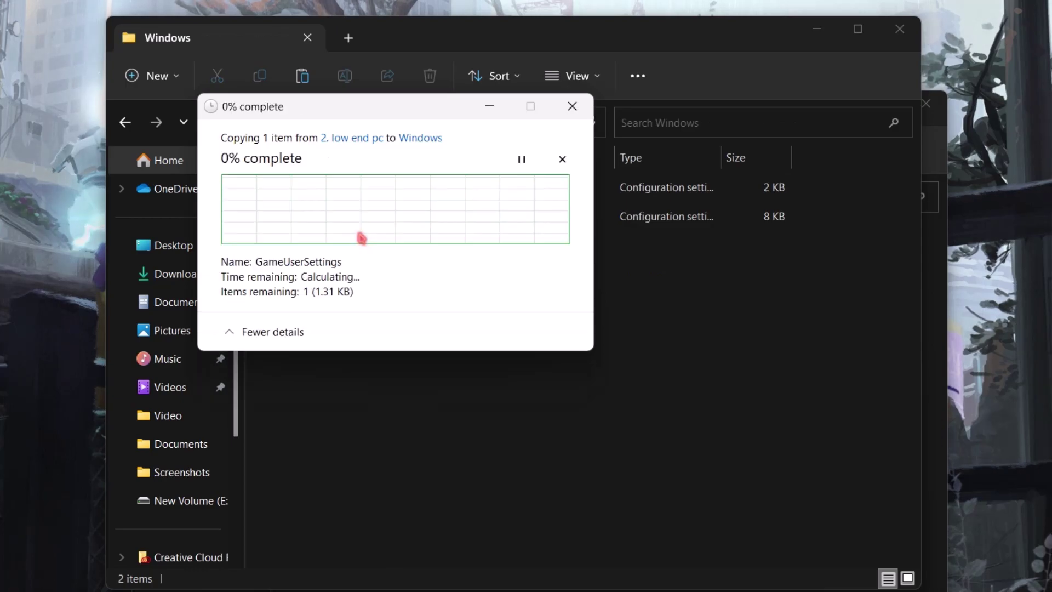